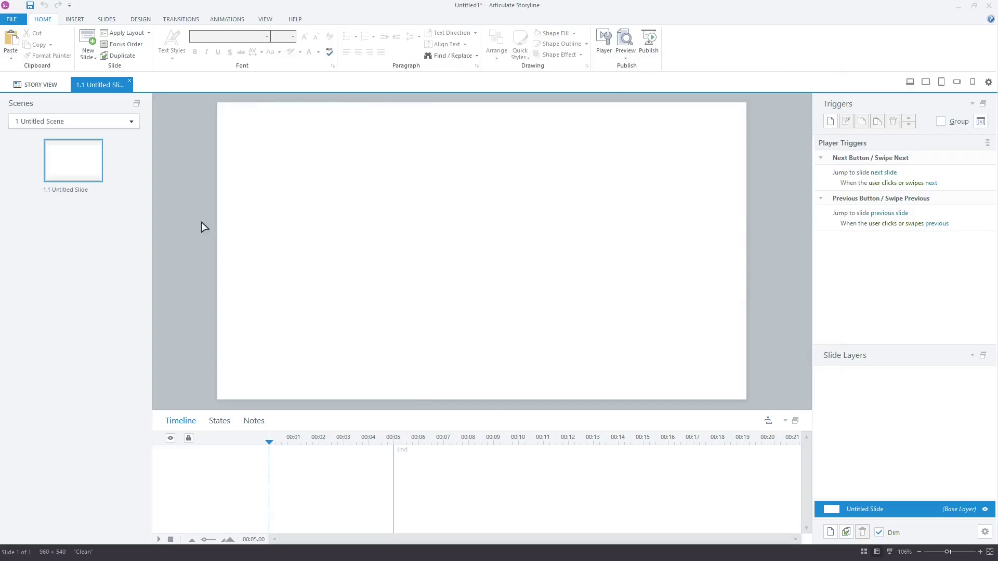
# Add a bold 'Please enter your name:' text box near the top of the slide
pyautogui.click(74, 19)
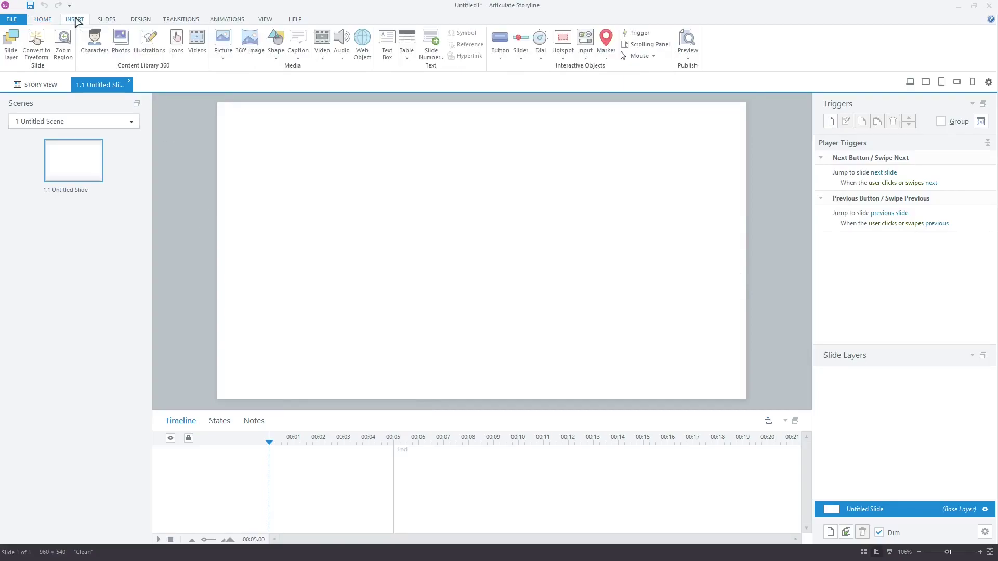
pyautogui.click(387, 44)
pyautogui.moveTo(361, 166); pyautogui.dragTo(478, 191)
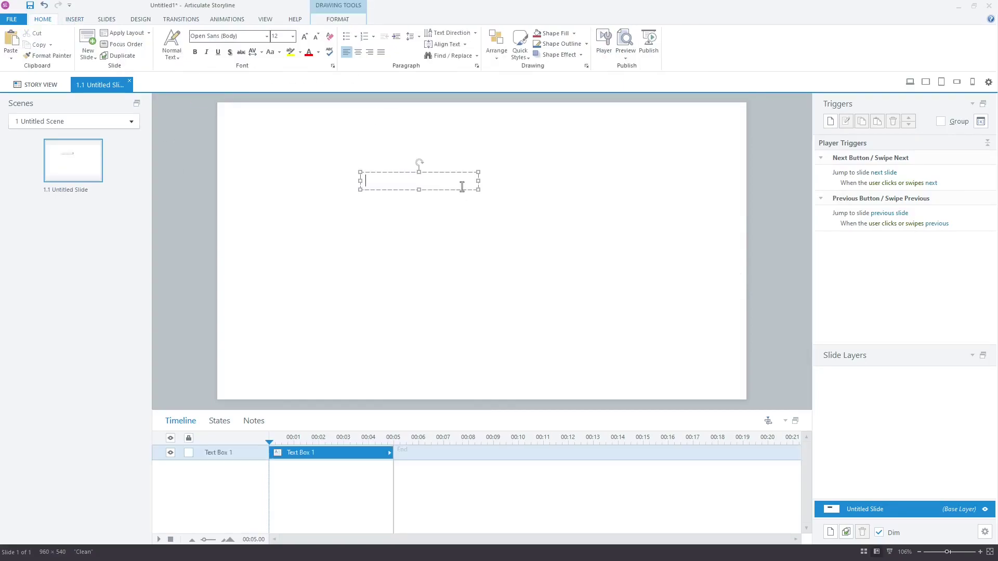
pyautogui.write('Please enter yoyr')
pyautogui.write(' name:')
pyautogui.hotkey('ctrl', 'a')
pyautogui.hotkey('ctrl', 'b')
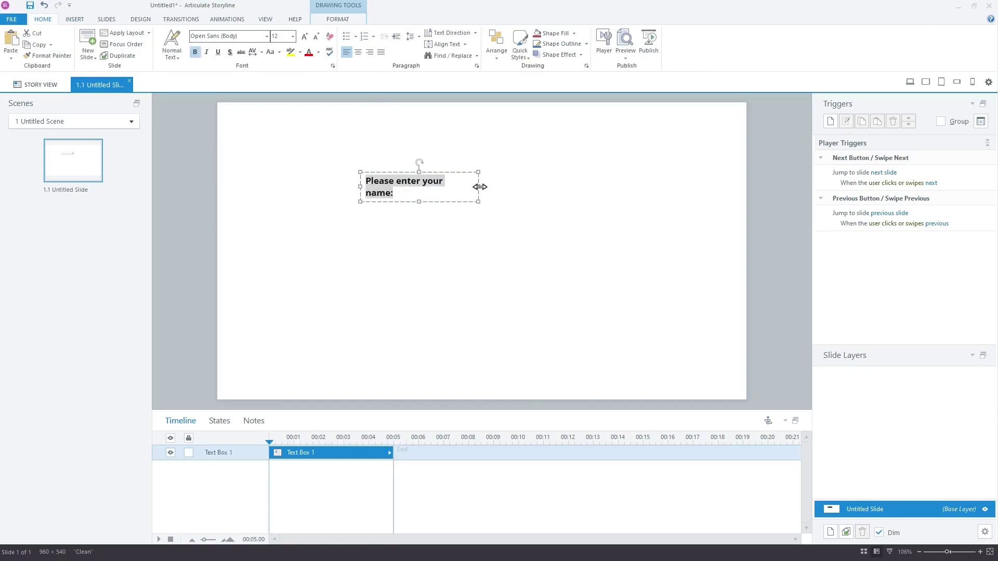
pyautogui.moveTo(478, 181); pyautogui.dragTo(500, 187)
pyautogui.click(500, 226)
# Draw a data entry text field just below the label
pyautogui.click(74, 19)
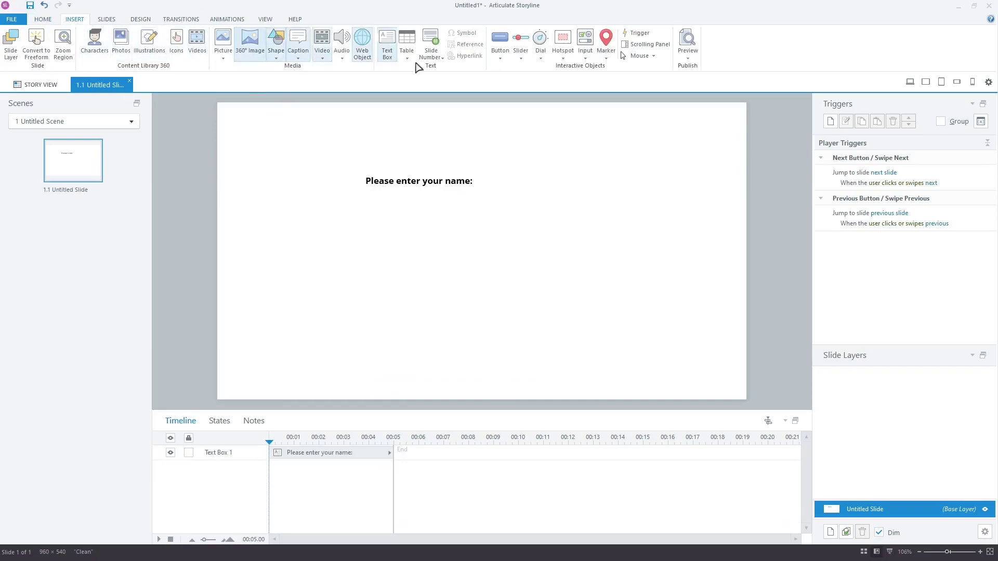
pyautogui.click(584, 50)
pyautogui.click(595, 166)
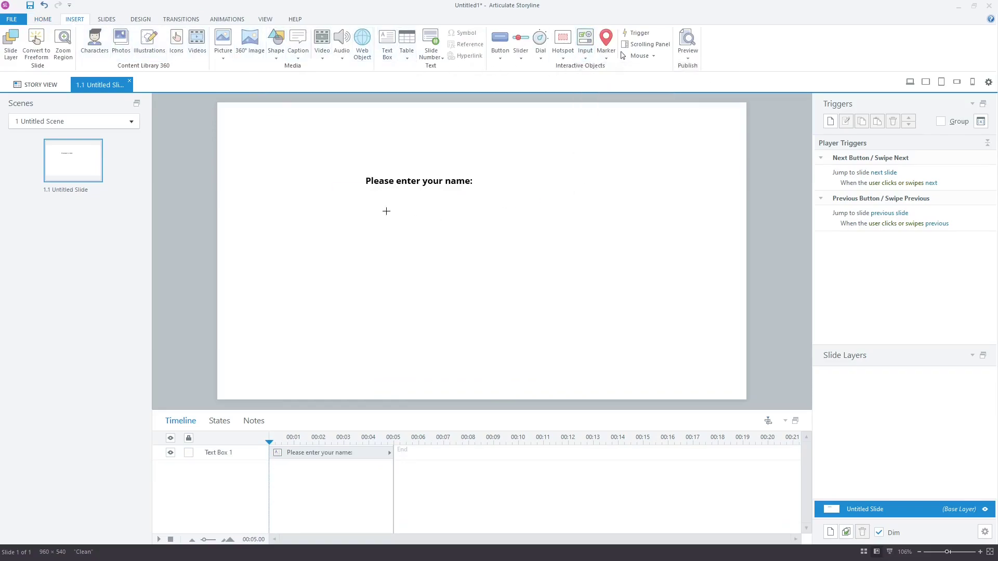
pyautogui.moveTo(366, 194); pyautogui.dragTo(474, 207)
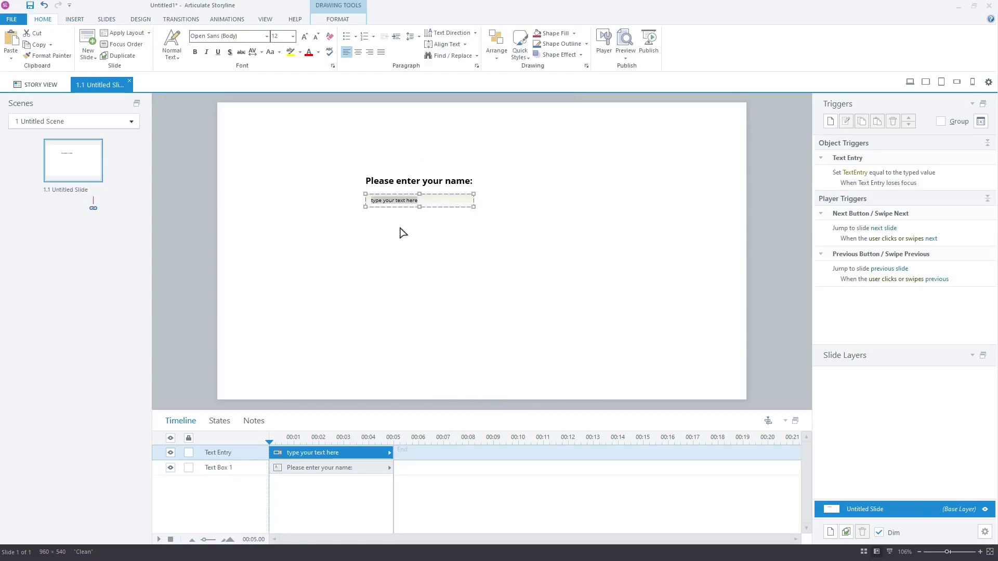
# Add a new slide and arrange the certificate's text boxes, moving the copied box below the line
pyautogui.click(87, 43)
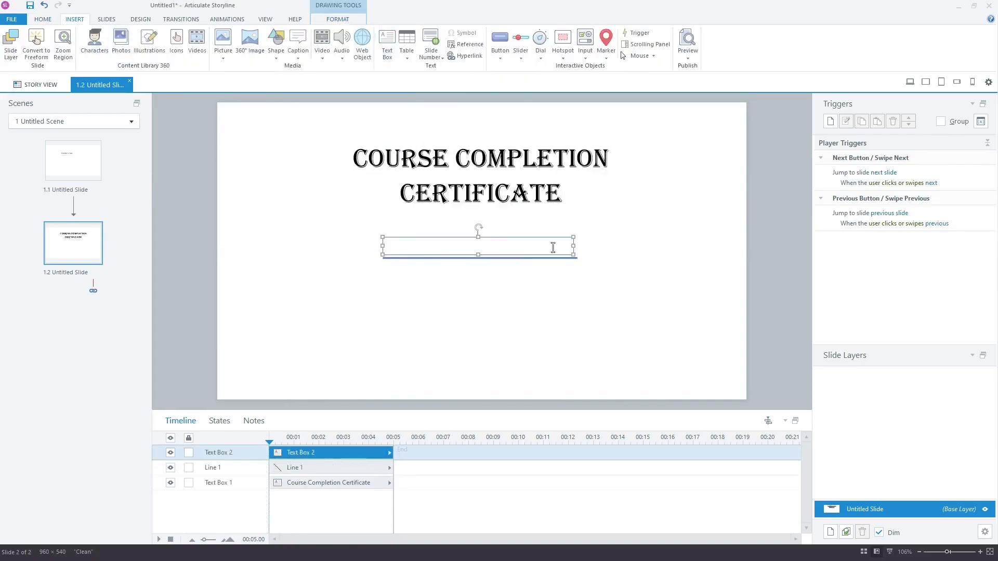
pyautogui.moveTo(463, 260); pyautogui.dragTo(462, 281)
pyautogui.write('has successfully completed the Module 1 of the Business course.')
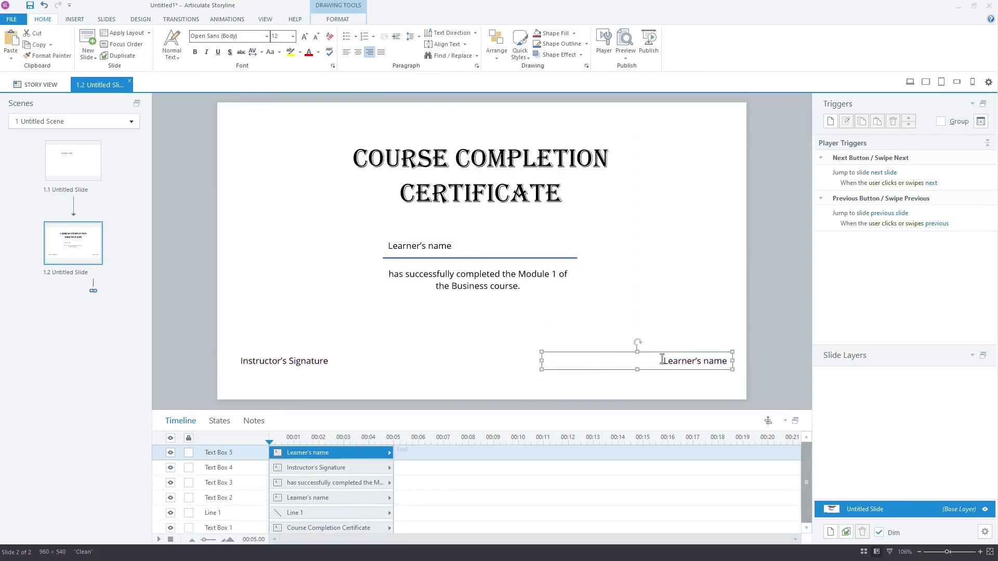
pyautogui.write('Module 1 – Course 1')
pyautogui.click(330, 259)
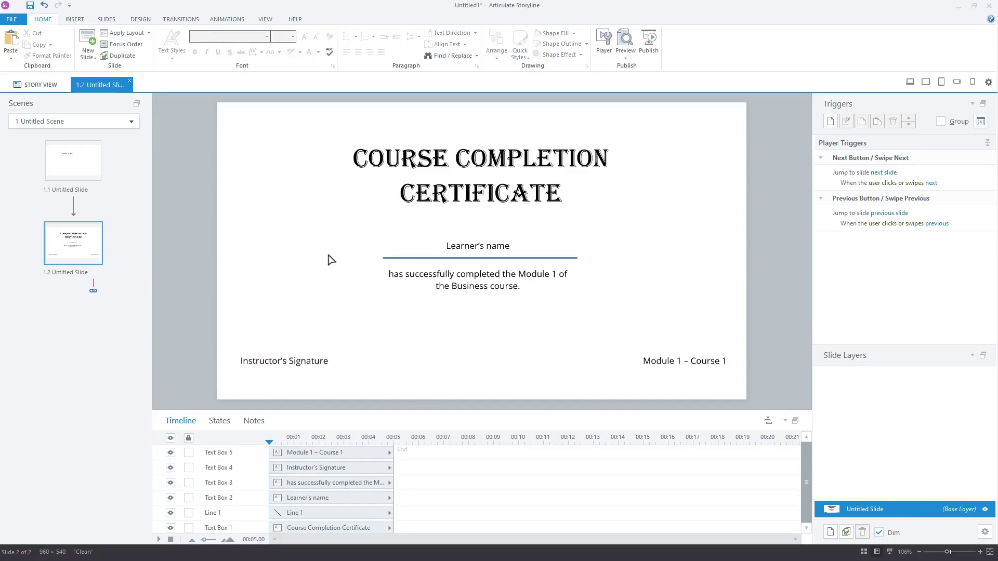
pyautogui.click(502, 245)
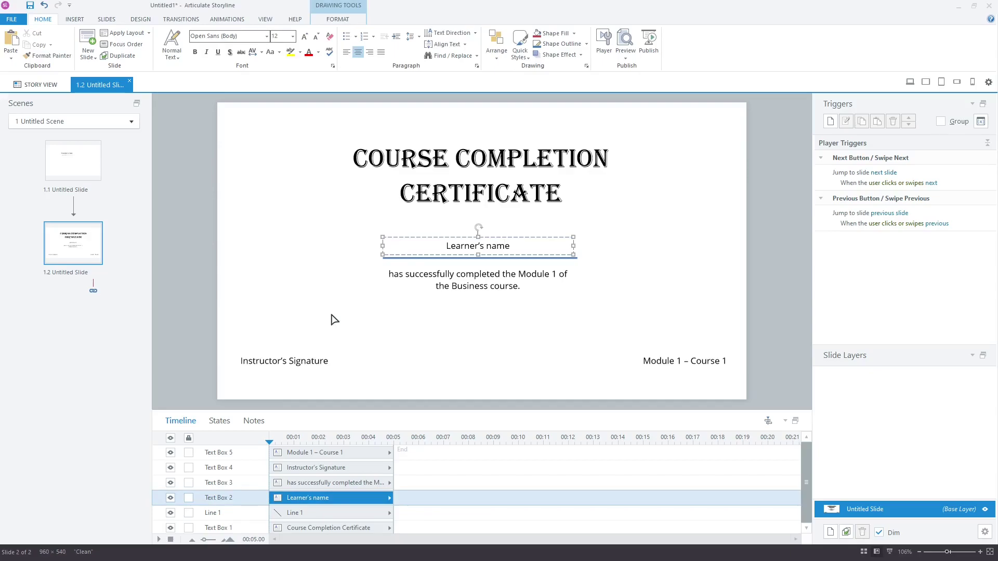
# Replace the 'Learner's name' placeholder text with a reference to the TextEntry variable
pyautogui.hotkey('ctrl', 'a')
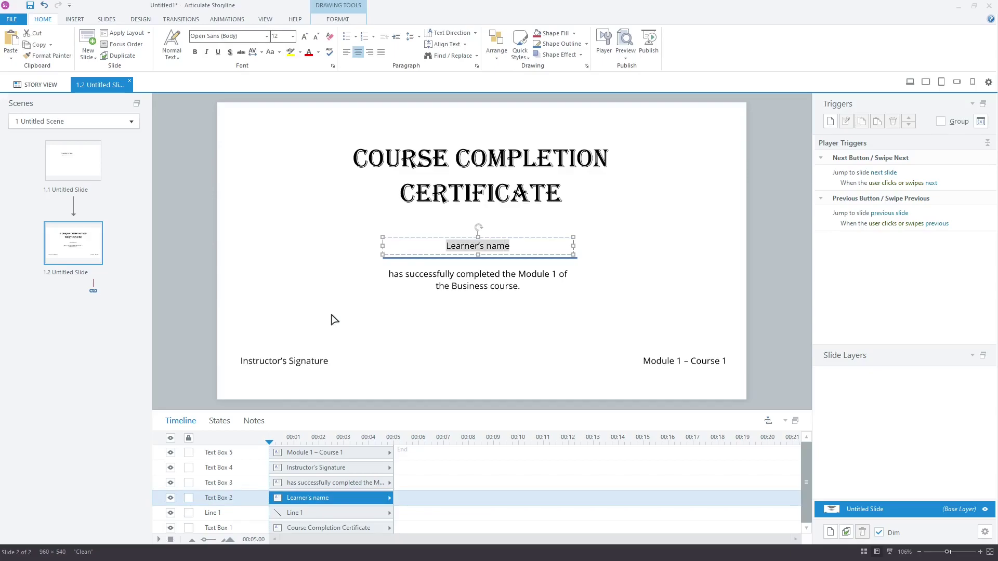
pyautogui.press('Delete')
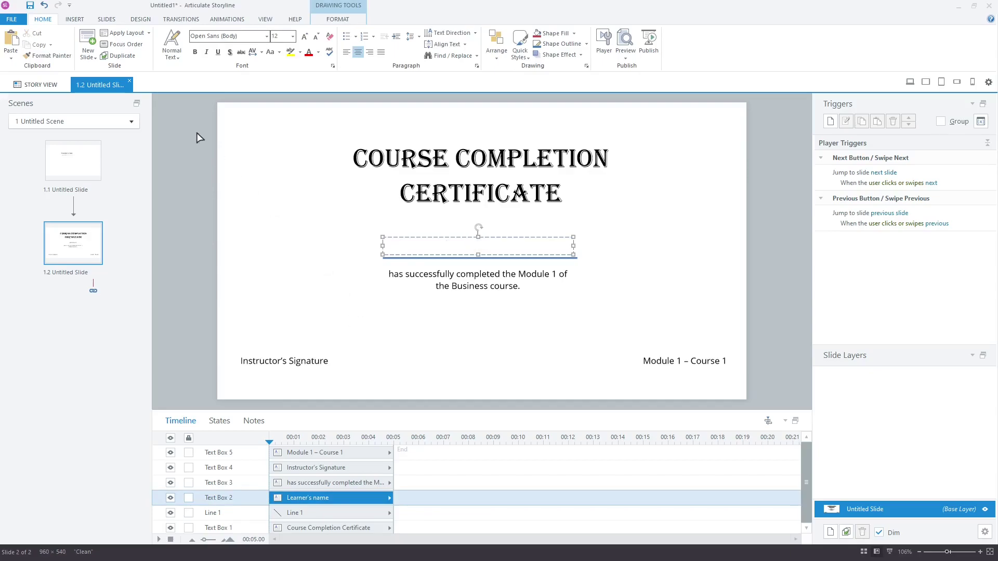
pyautogui.click(75, 19)
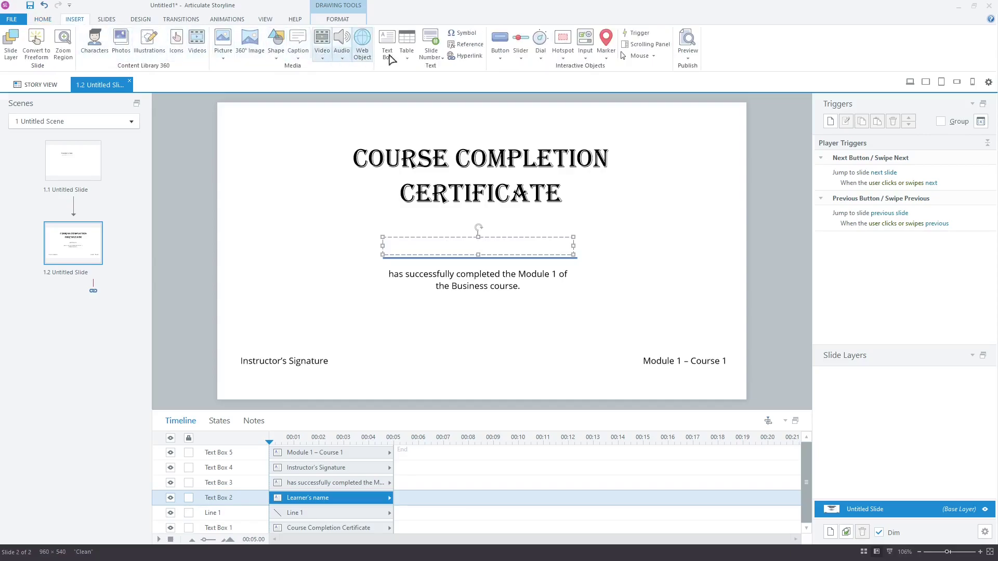
pyautogui.click(464, 44)
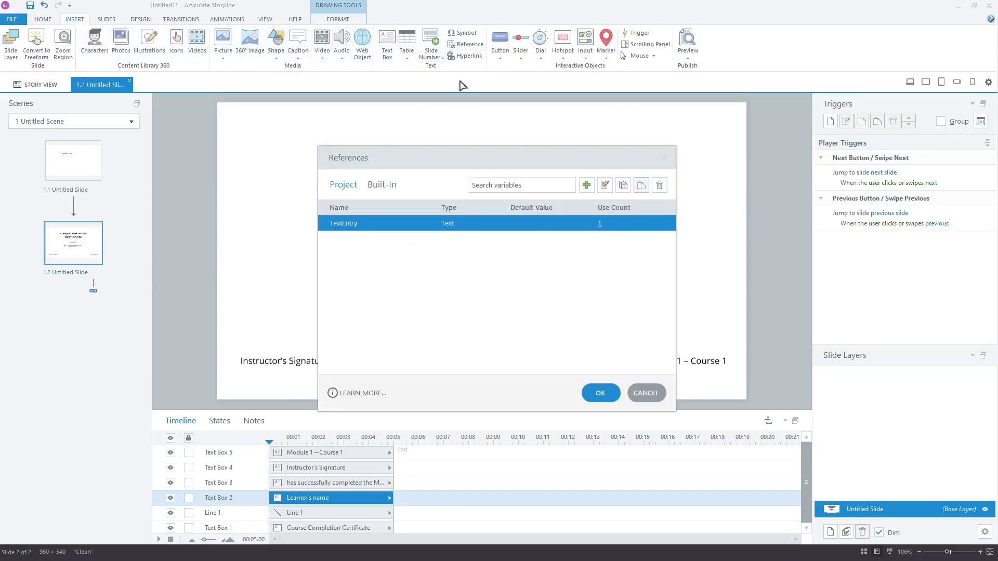
pyautogui.click(600, 393)
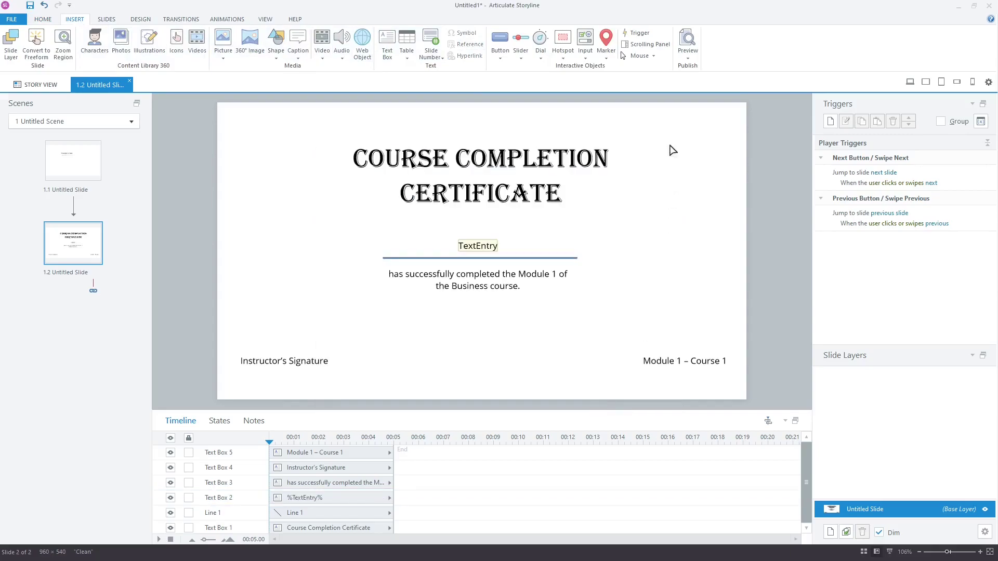
pyautogui.click(688, 59)
pyautogui.click(708, 69)
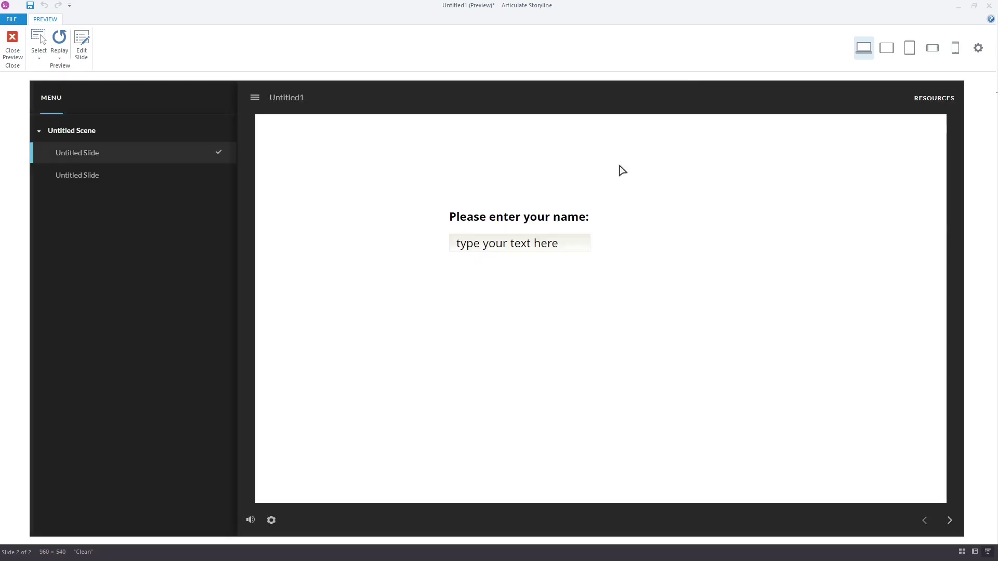
pyautogui.click(535, 249)
pyautogui.write('Johnny')
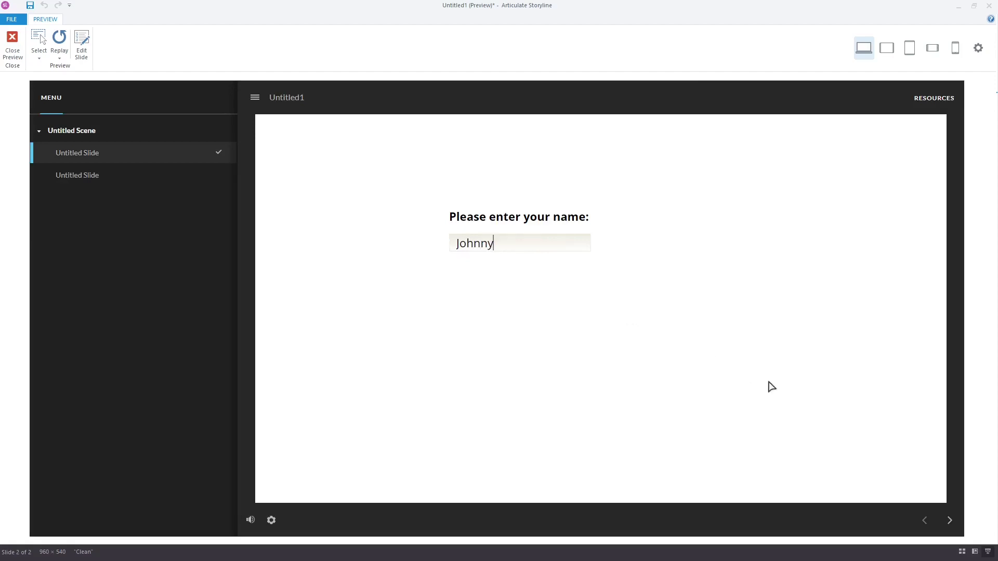
pyautogui.click(949, 522)
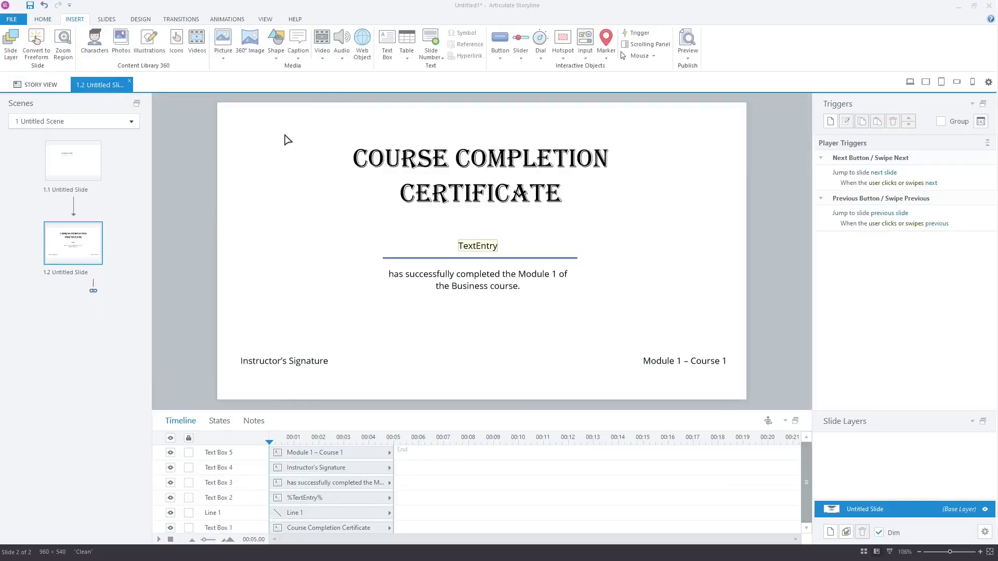
# Add a PRINT text box at the slide's top-right corner
pyautogui.click(388, 45)
pyautogui.moveTo(685, 111); pyautogui.dragTo(729, 129)
pyautogui.write('PRINT')
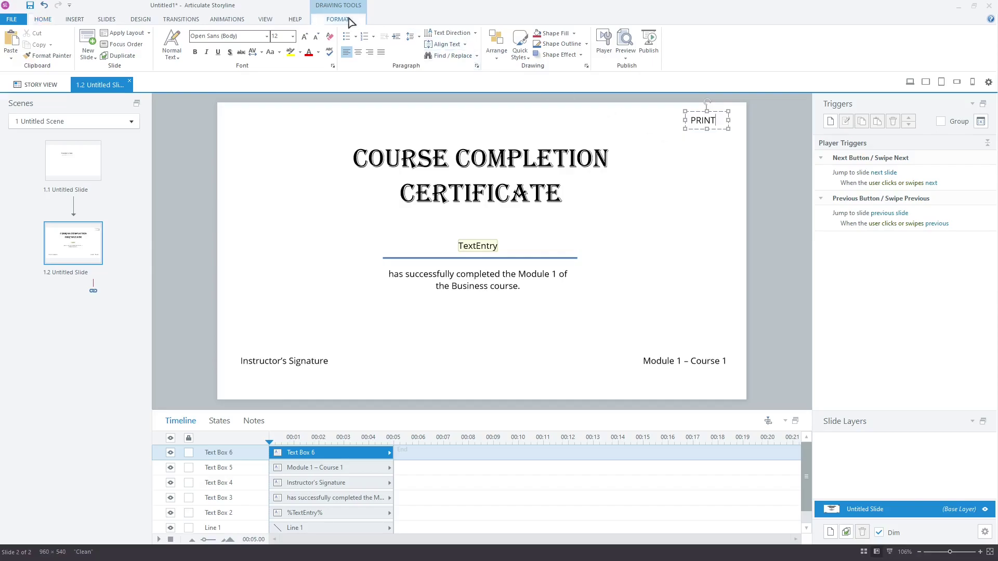
pyautogui.click(355, 18)
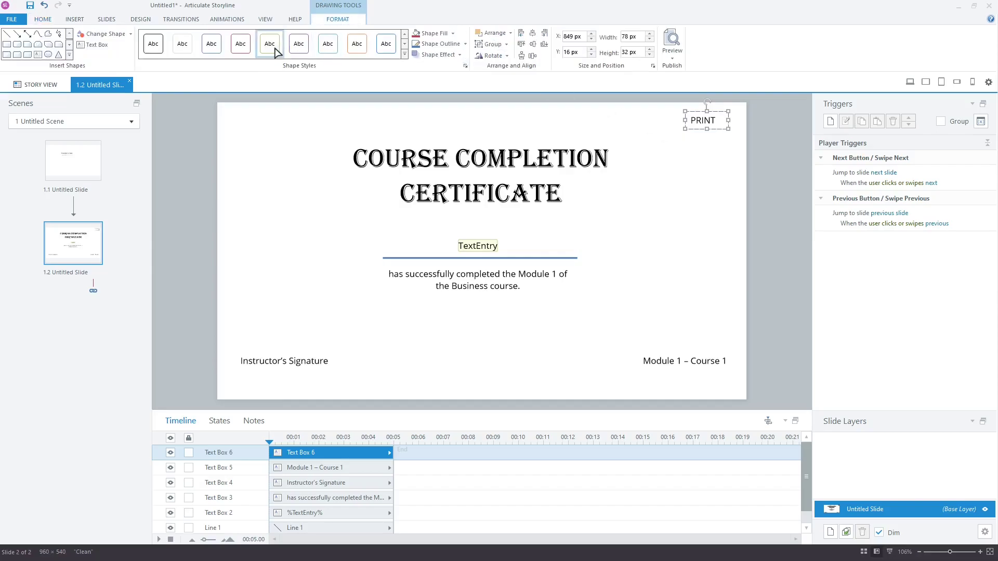
pyautogui.click(705, 162)
# Give the PRINT box a trigger that prints the slide
pyautogui.click(716, 129)
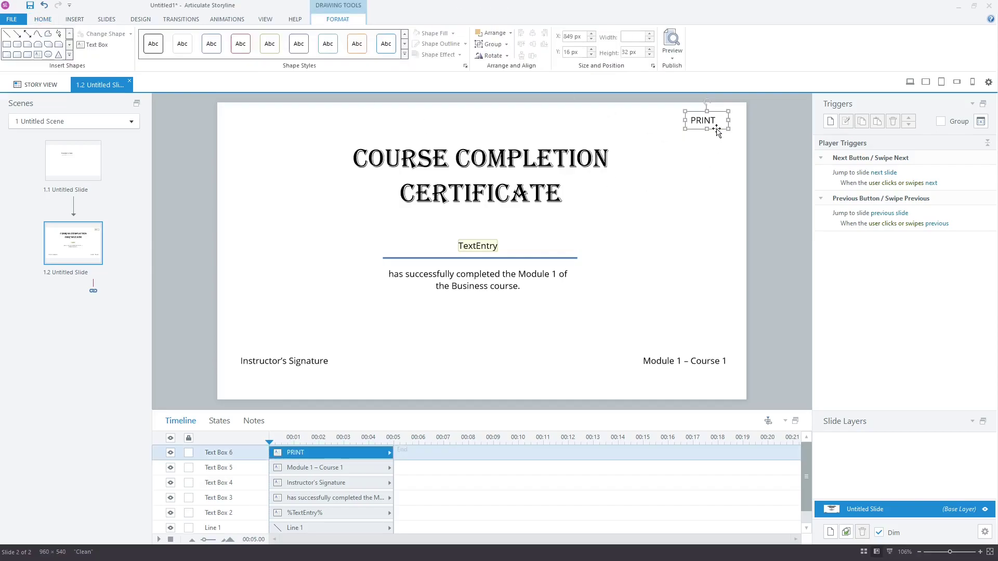
pyautogui.click(830, 122)
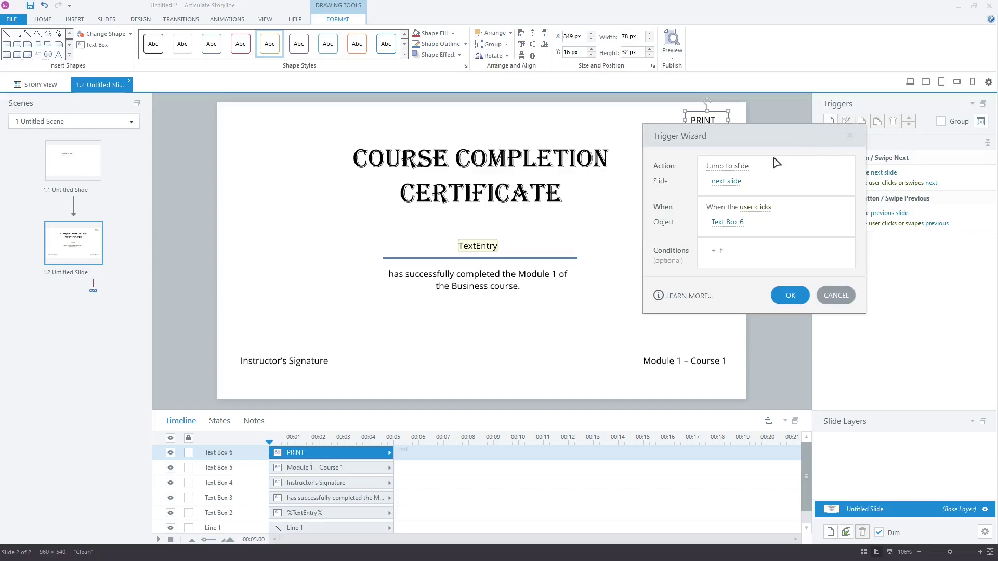
pyautogui.click(742, 169)
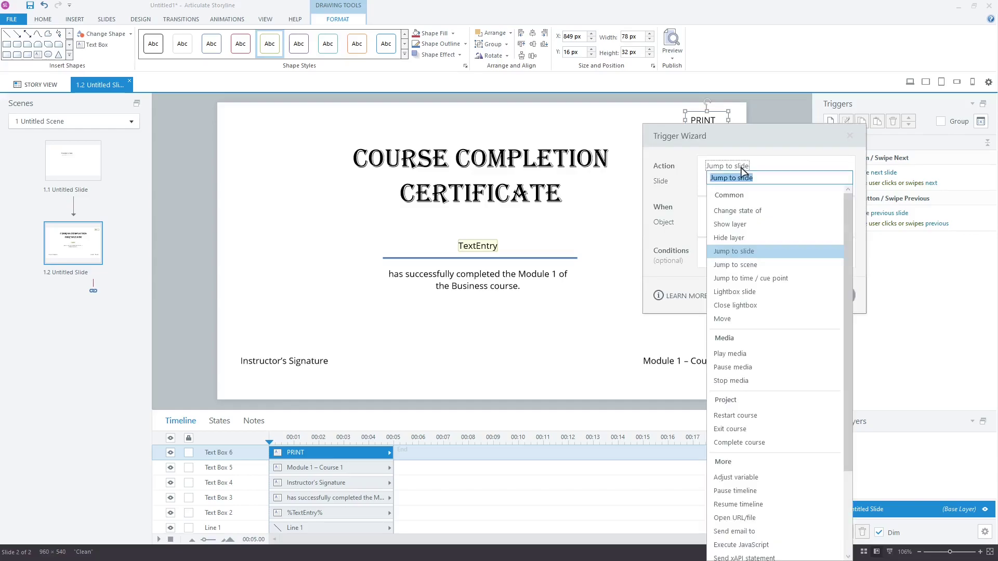
pyautogui.moveTo(848, 291); pyautogui.dragTo(853, 396)
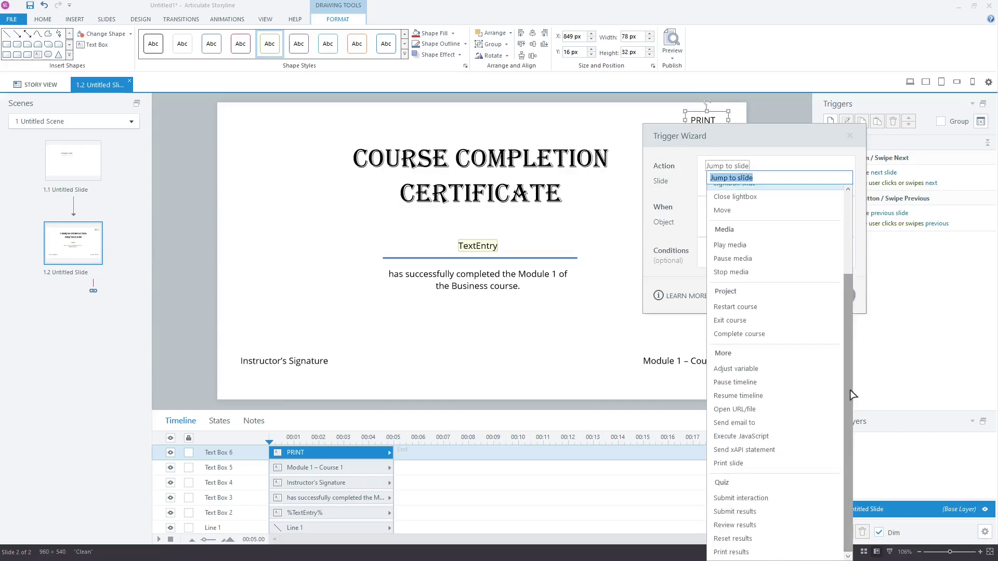
pyautogui.click(728, 464)
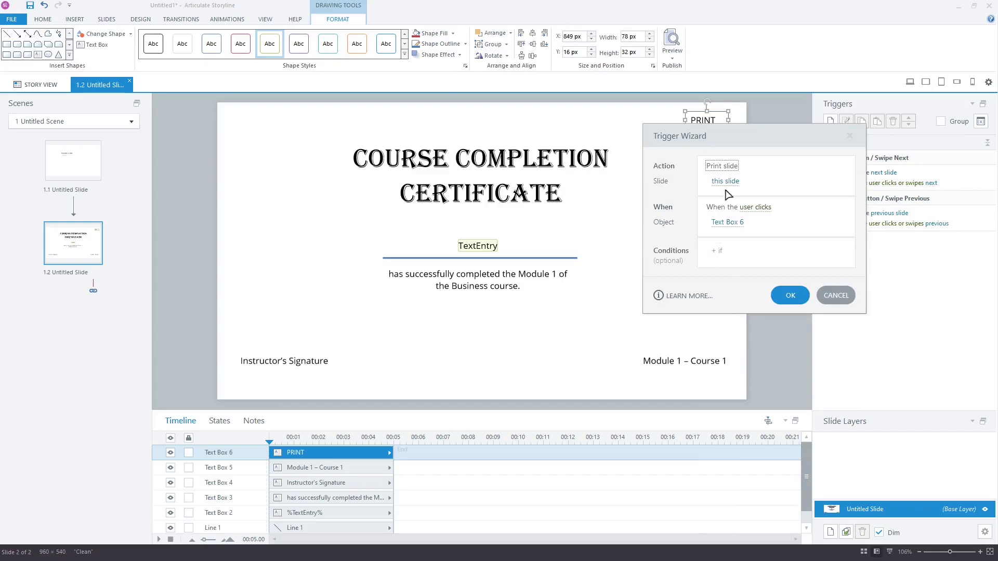
pyautogui.click(791, 295)
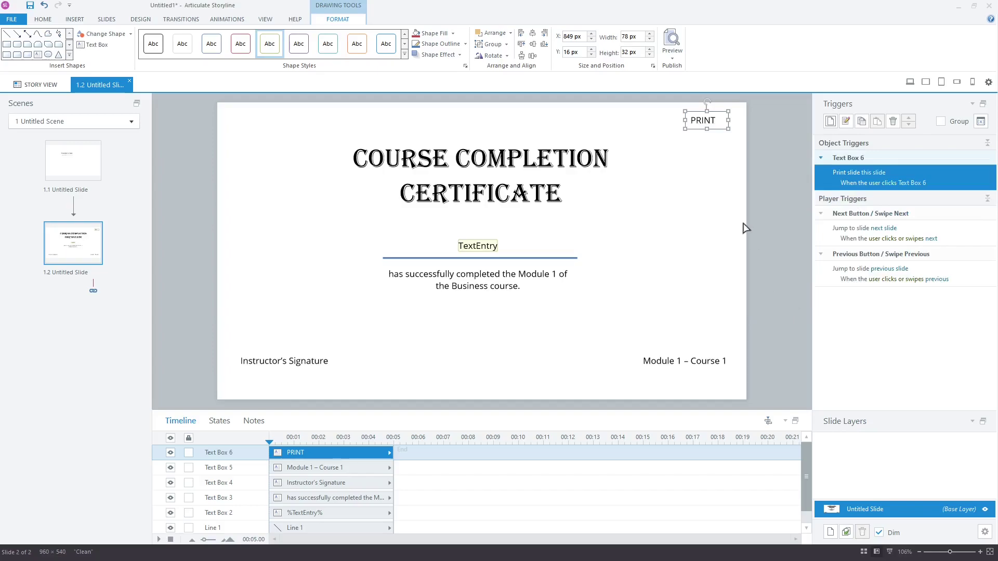
# Publish the course for the Web and view it in the browser
pyautogui.click(673, 54)
pyautogui.click(691, 116)
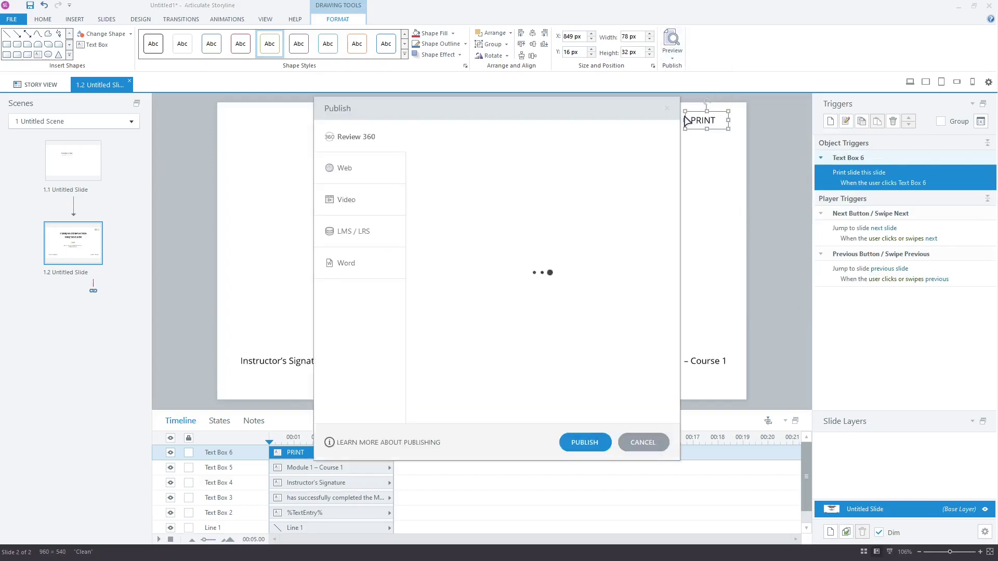
pyautogui.click(388, 179)
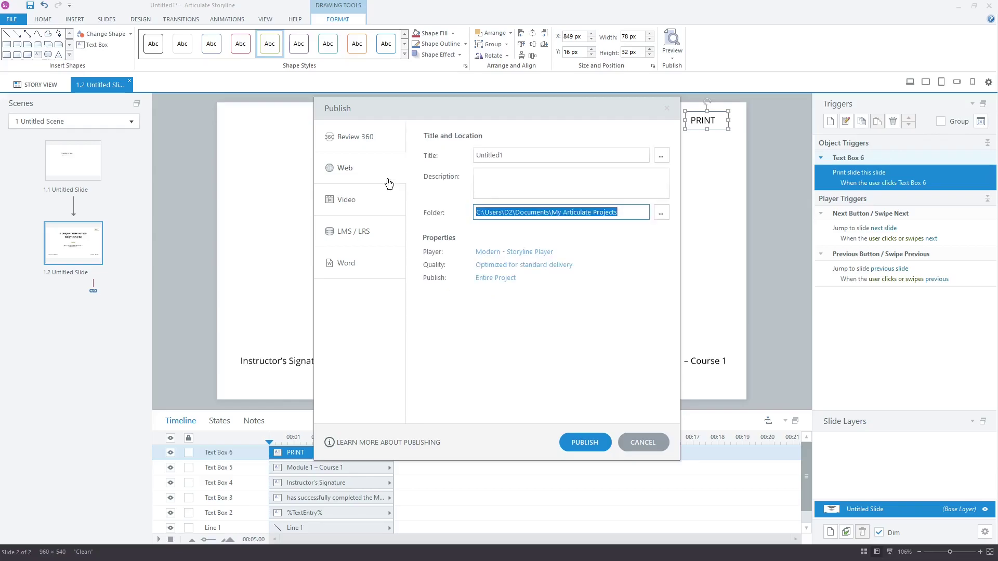
pyautogui.click(585, 442)
pyautogui.click(498, 277)
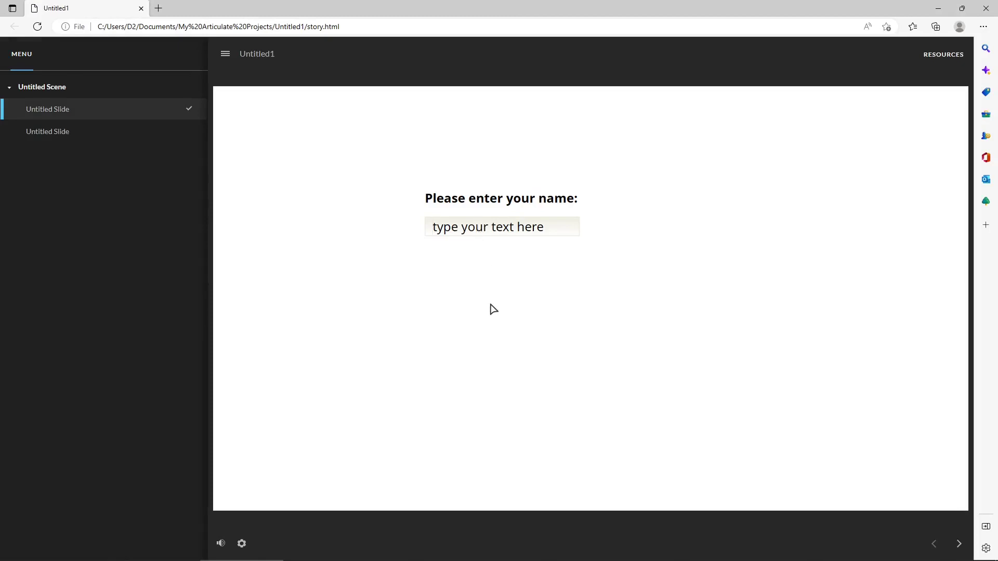
pyautogui.write('Johnn')
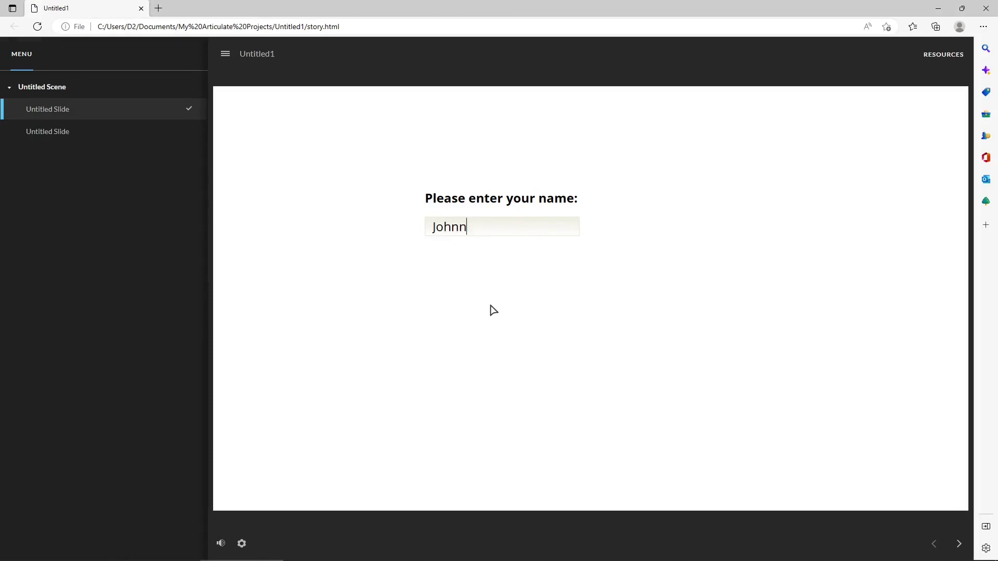
pyautogui.write('y')
# Advance to the certificate showing Johnny and open its print preview, checking the printer list
pyautogui.click(958, 544)
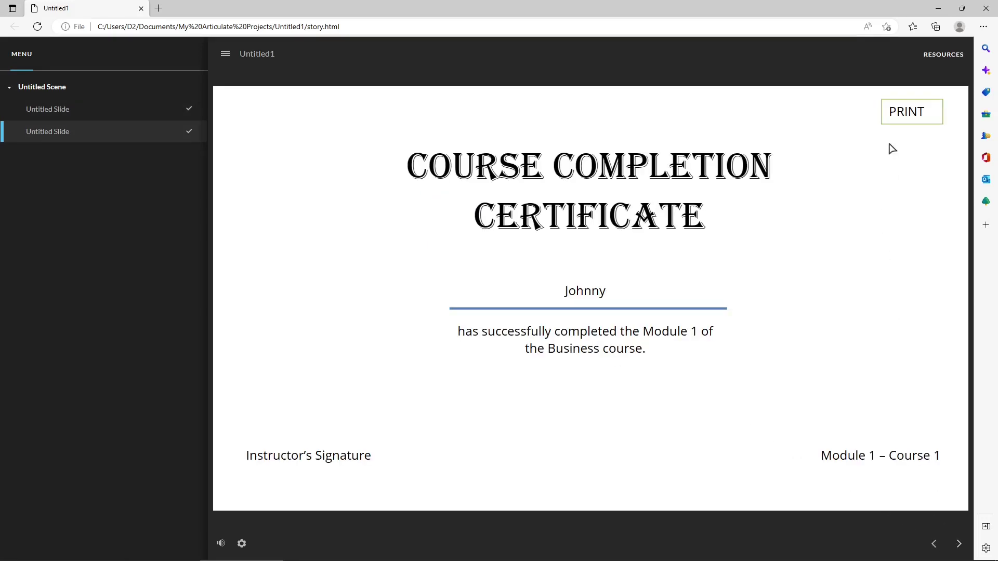
pyautogui.click(905, 115)
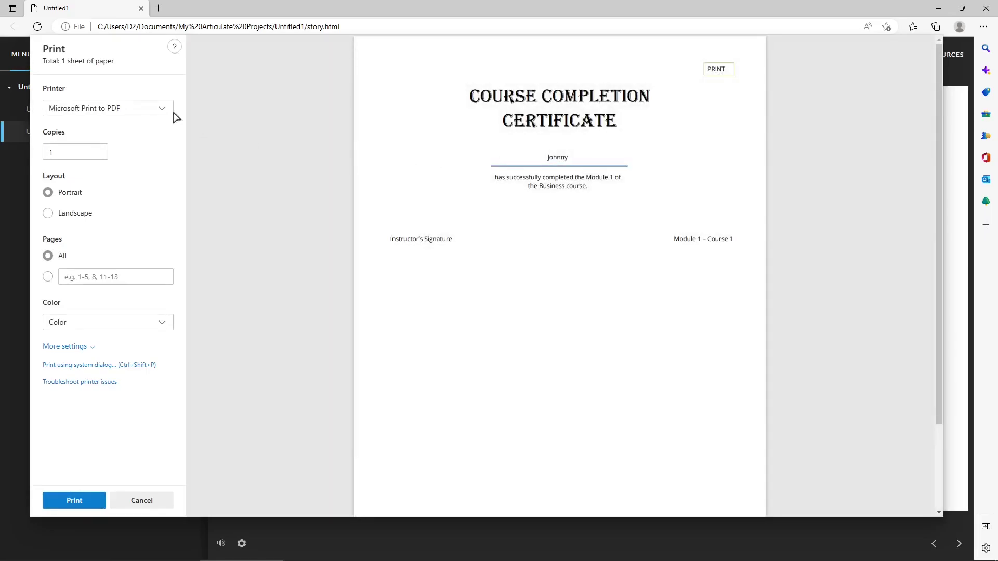
pyautogui.click(163, 109)
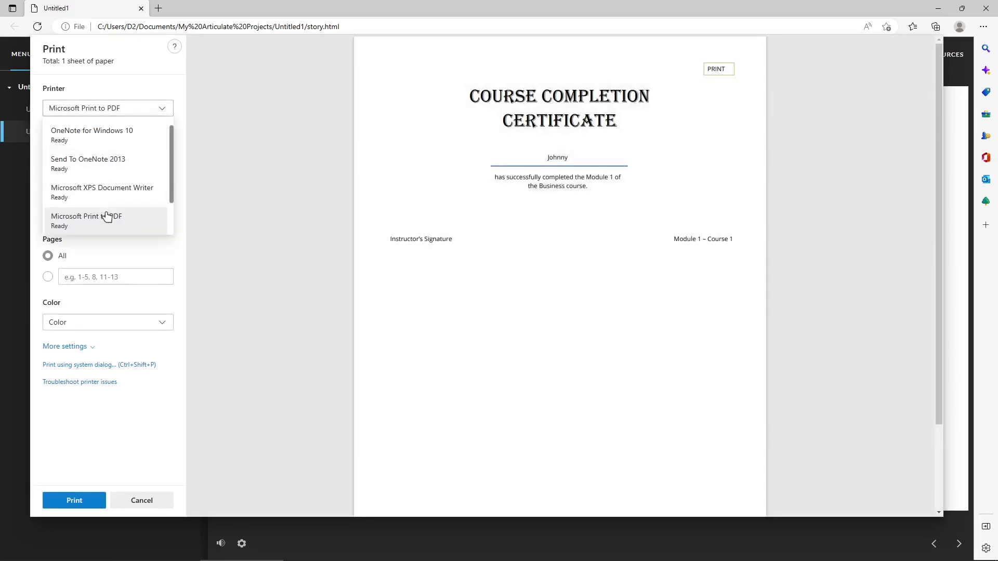
pyautogui.click(235, 217)
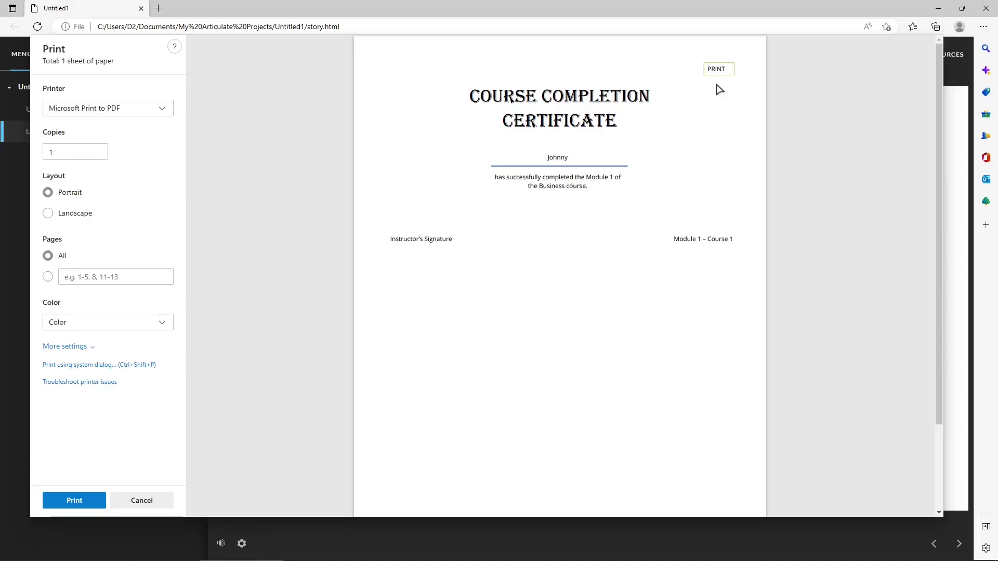
# Cancel the print preview and return to Storyline, dismissing the publish success message
pyautogui.click(142, 501)
pyautogui.hotkey('alt', 'Tab')
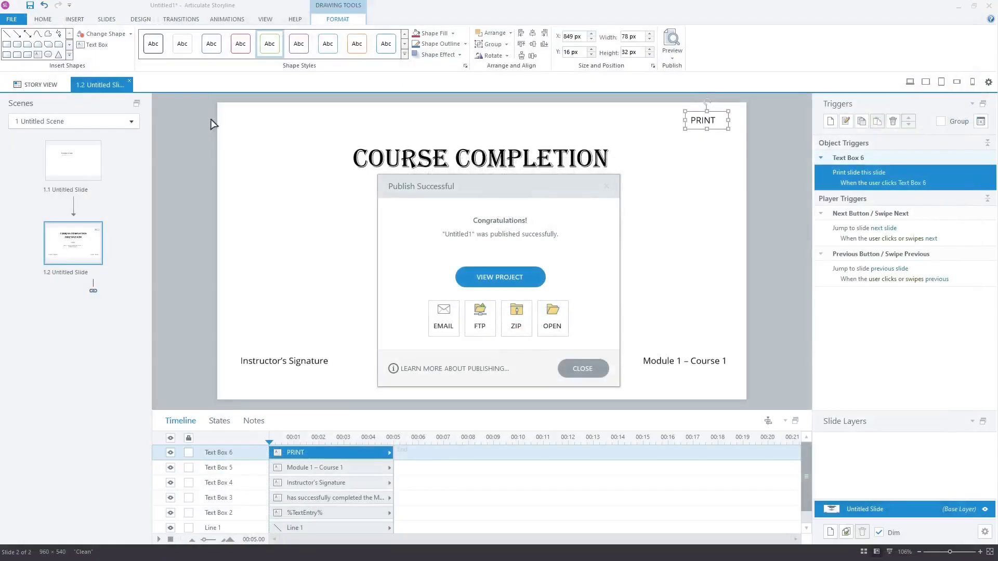
pyautogui.click(584, 370)
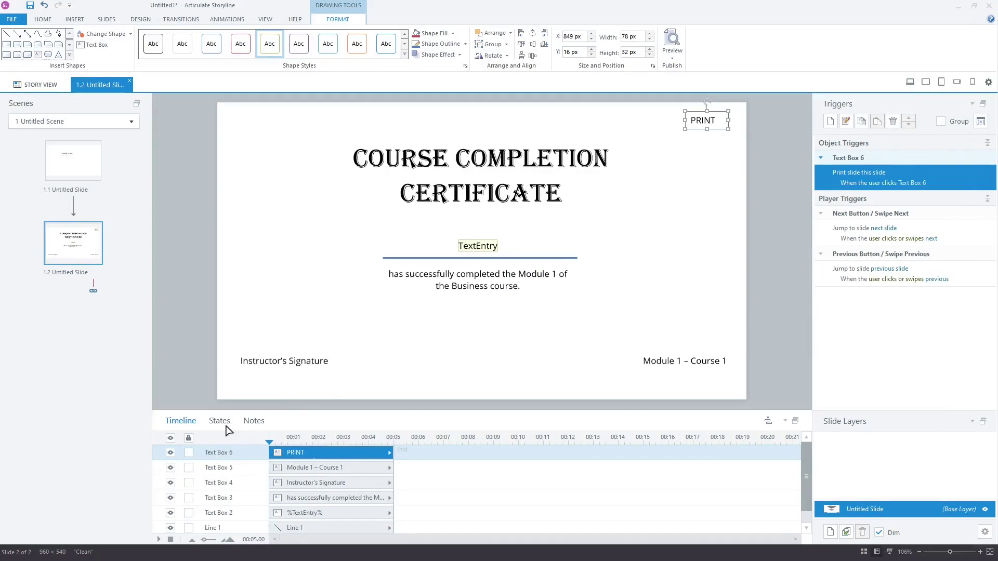
# Add a Disabled state to the PRINT box and delete its text in that state
pyautogui.click(219, 421)
pyautogui.click(183, 444)
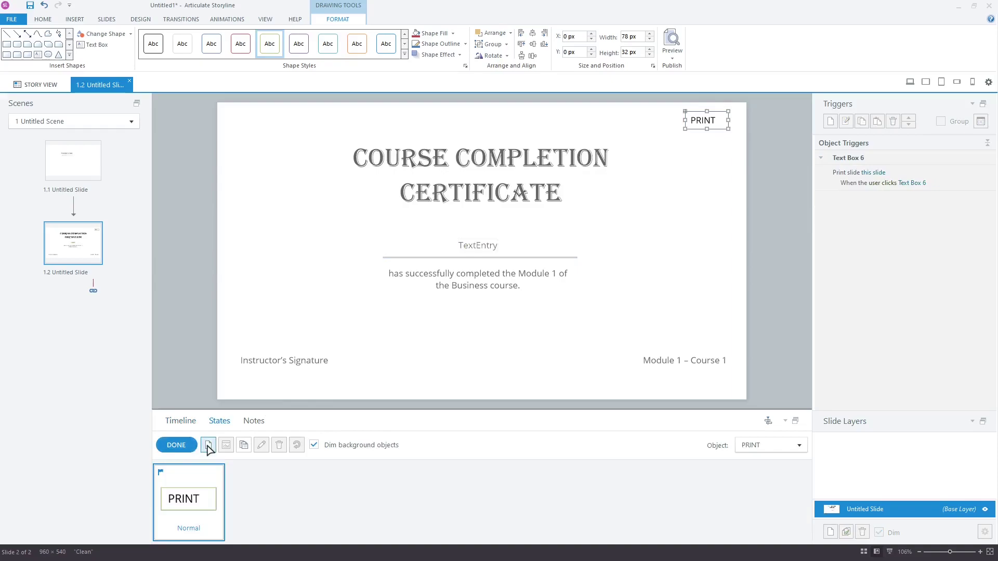
pyautogui.click(209, 446)
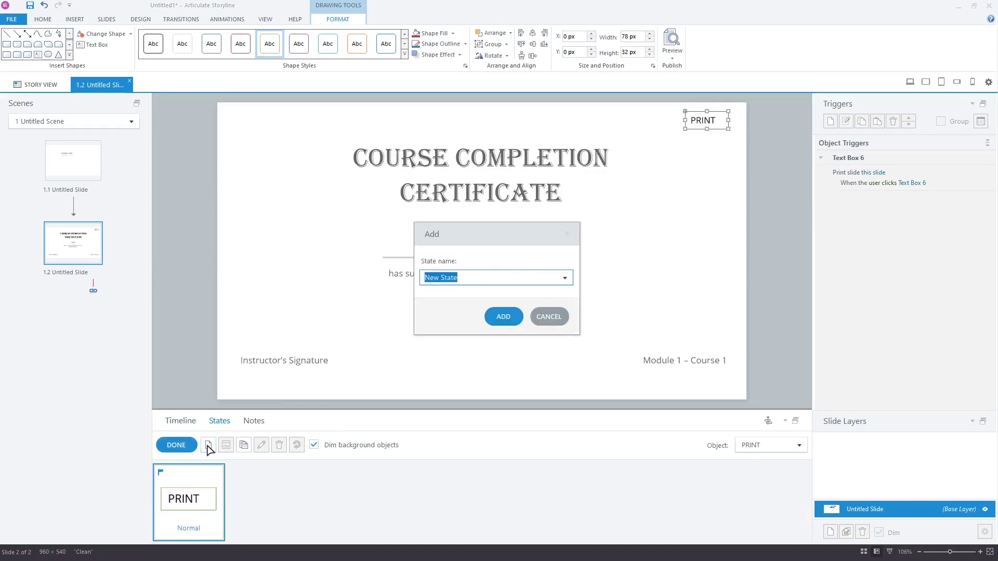
pyautogui.click(564, 278)
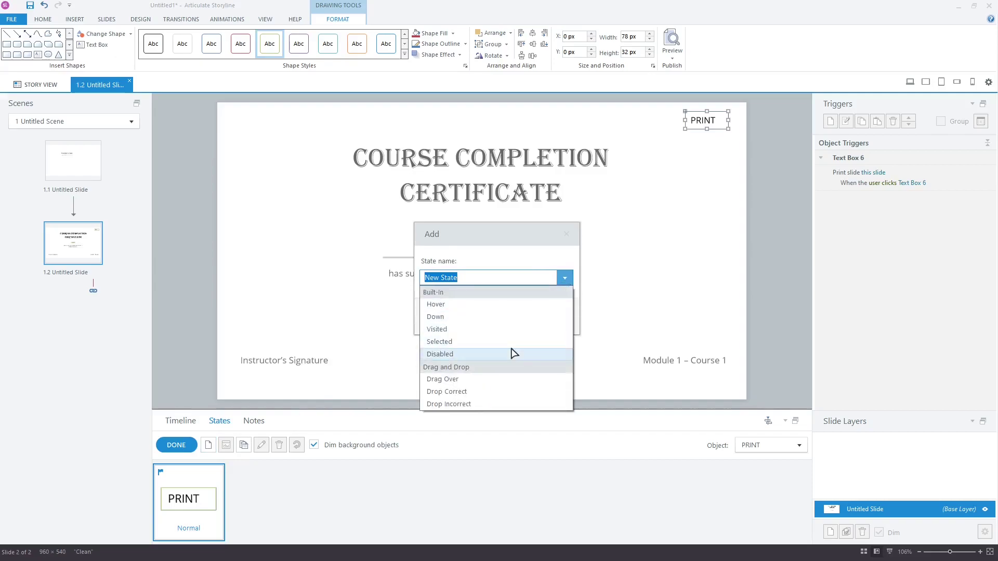
pyautogui.click(440, 354)
pyautogui.click(503, 326)
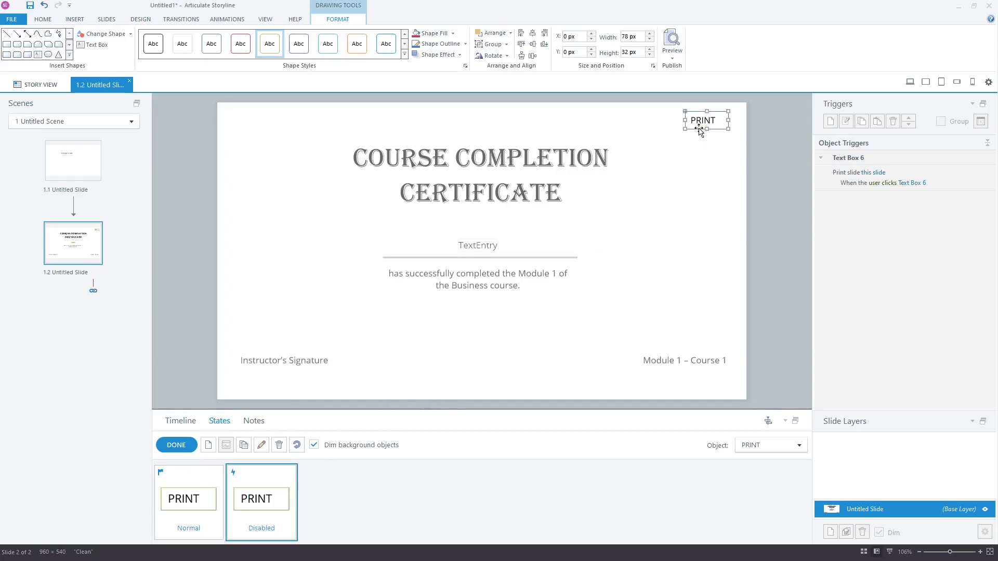
pyautogui.press('Delete')
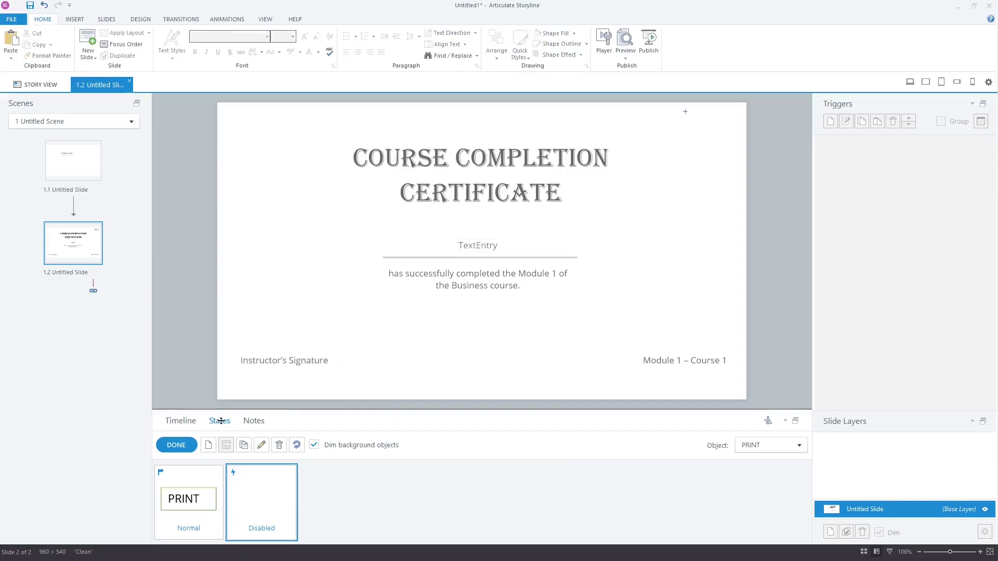
# Add a trigger that changes Text Box 6 PRINT to Disabled when the user clicks it
pyautogui.click(176, 445)
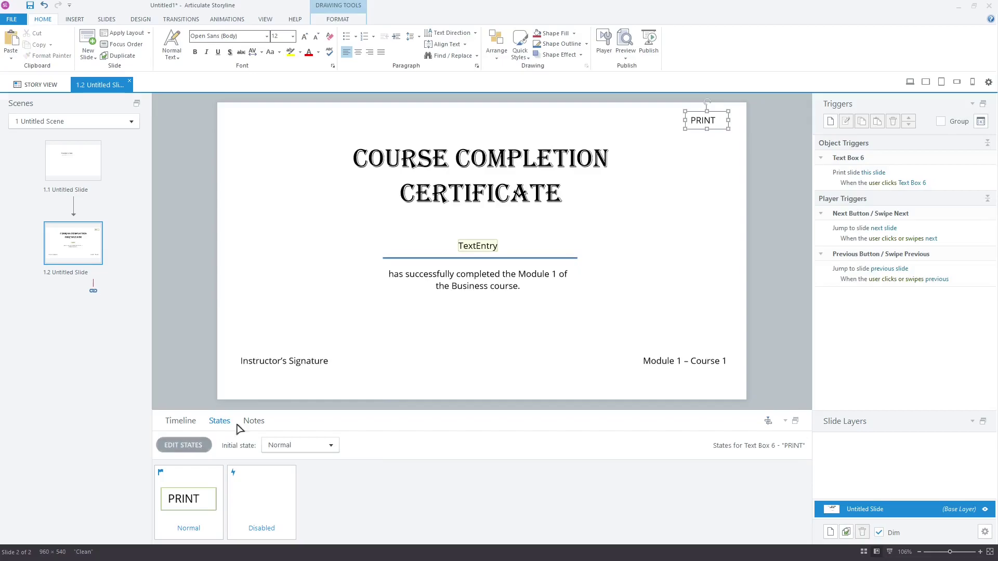
pyautogui.click(831, 122)
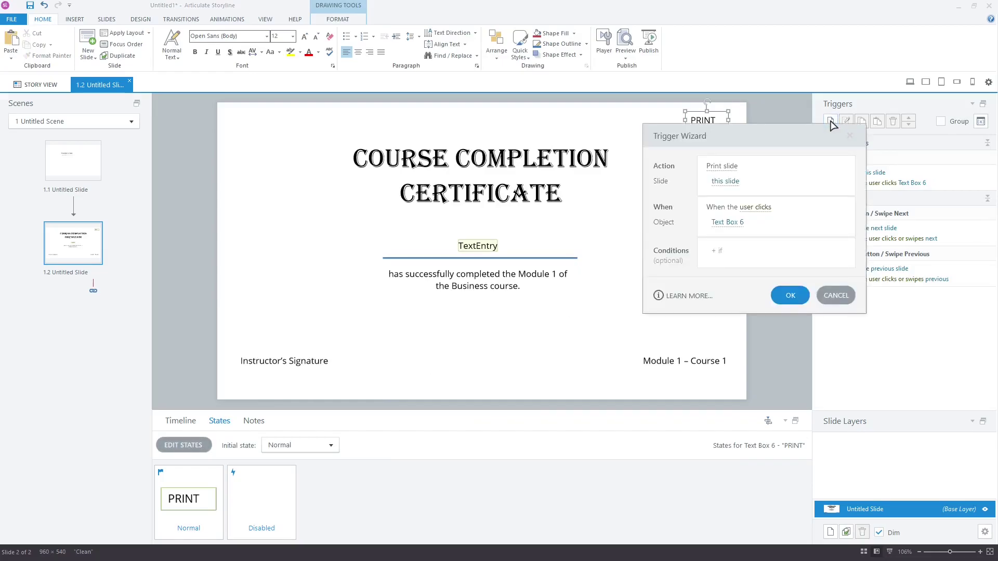
pyautogui.click(722, 166)
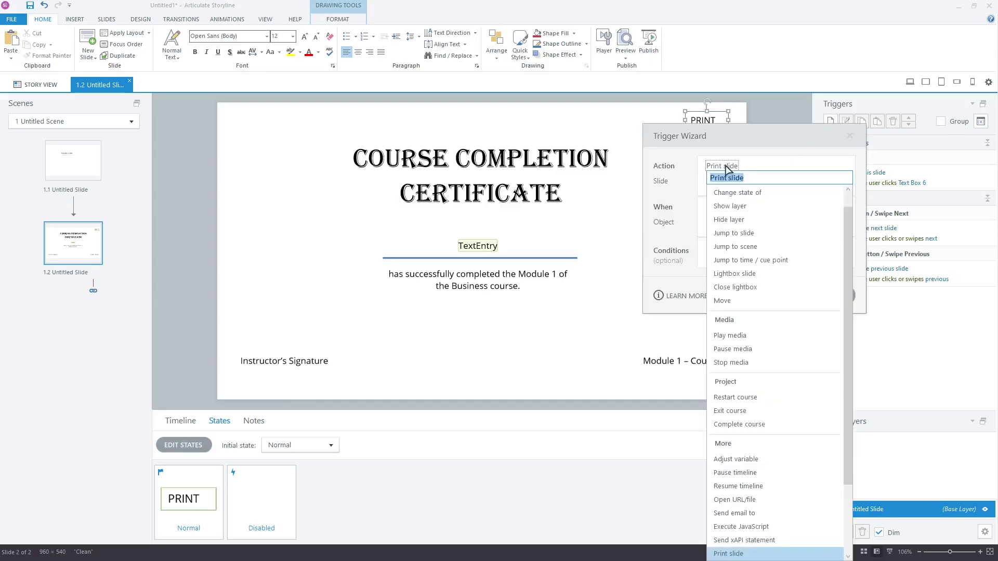
pyautogui.click(738, 193)
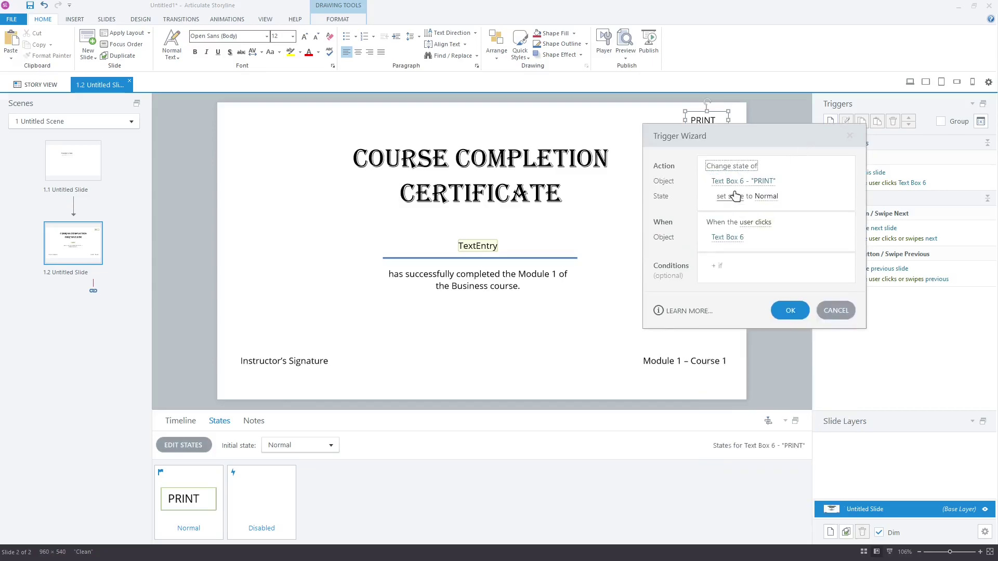
pyautogui.click(765, 196)
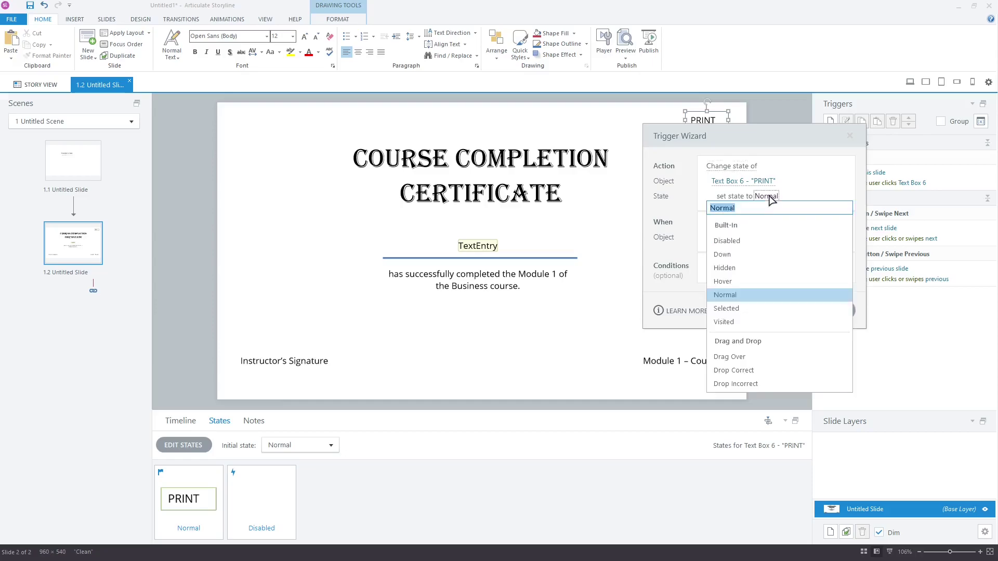
pyautogui.click(770, 242)
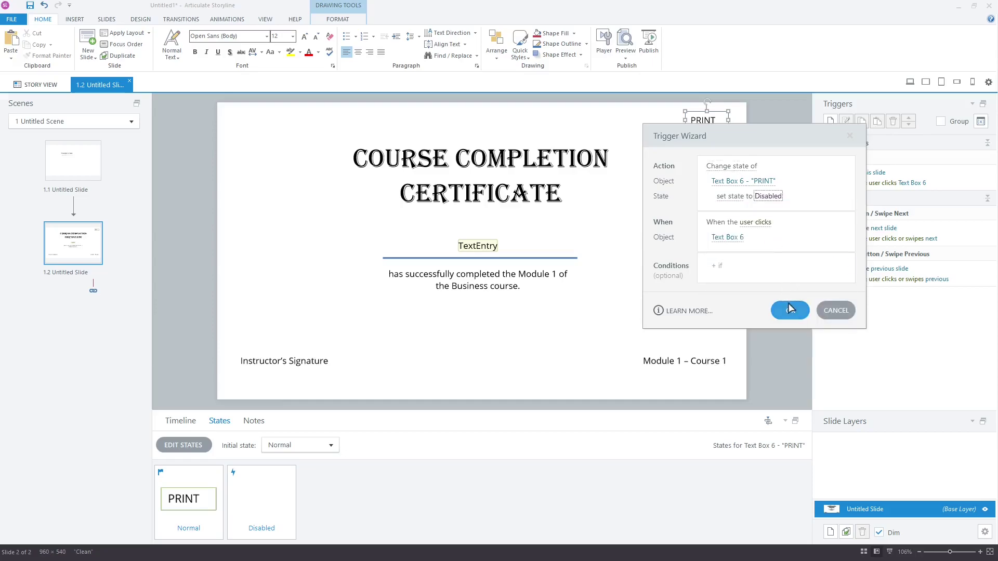
pyautogui.click(790, 309)
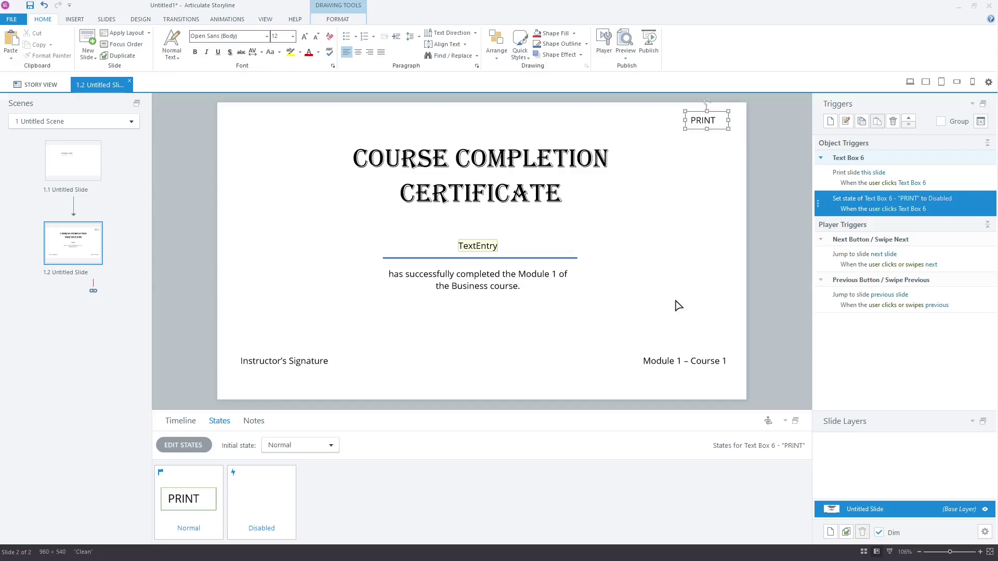
# Republish the course for the Web and advance to the certificate showing Johnny
pyautogui.click(649, 43)
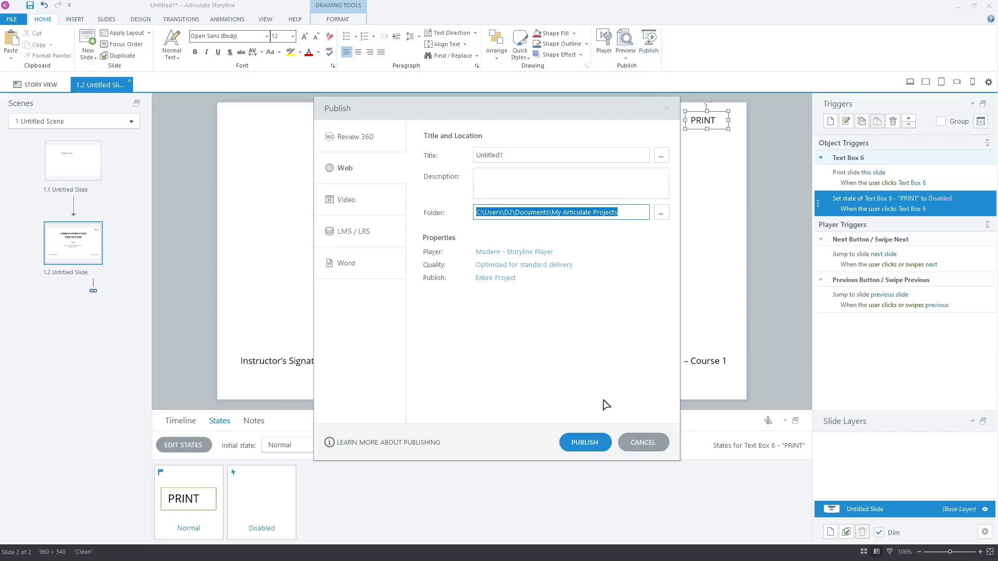
pyautogui.click(585, 442)
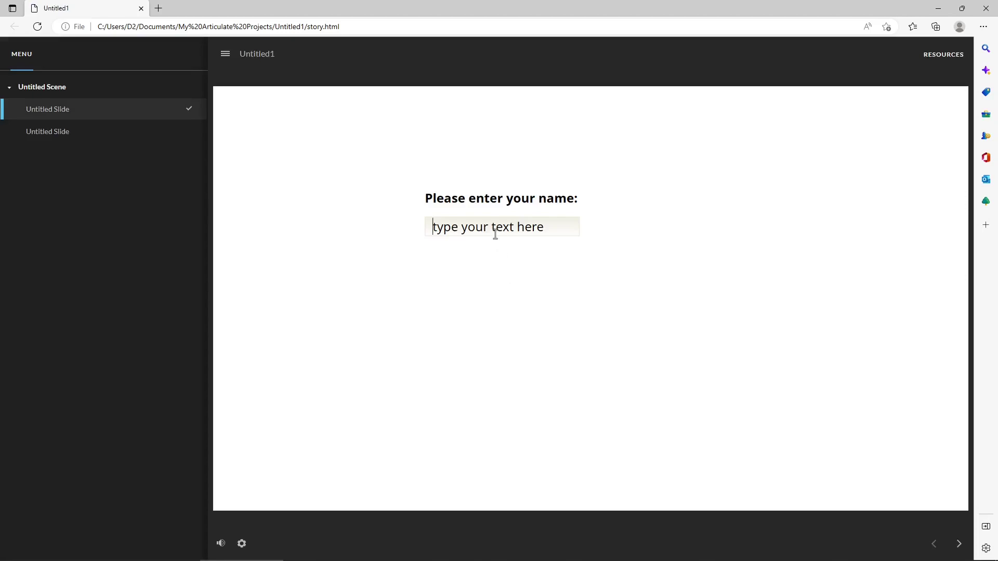
pyautogui.write('J')
pyautogui.write('ohnny')
pyautogui.click(962, 544)
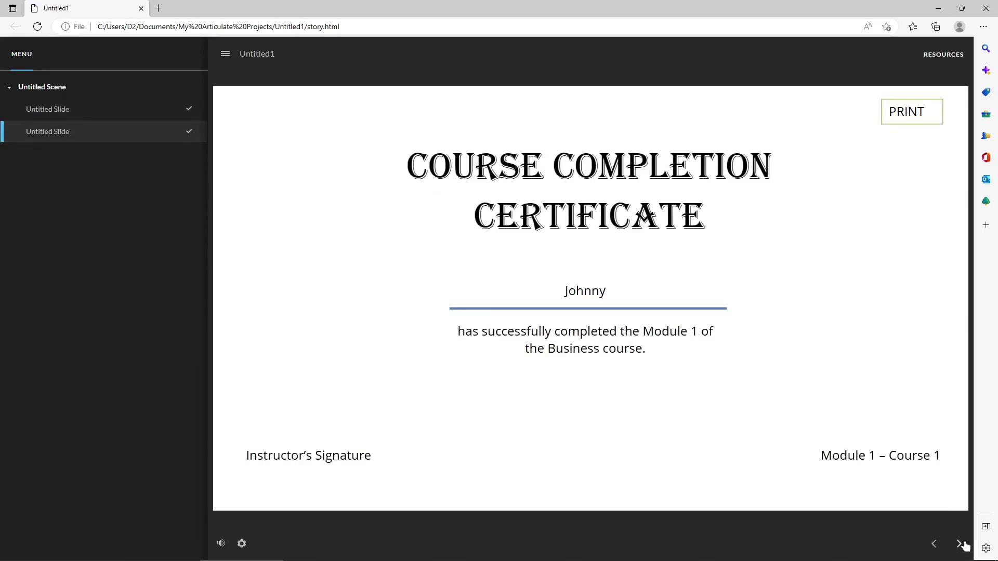
# Print the certificate from its PRINT button, then cancel the print preview
pyautogui.click(903, 114)
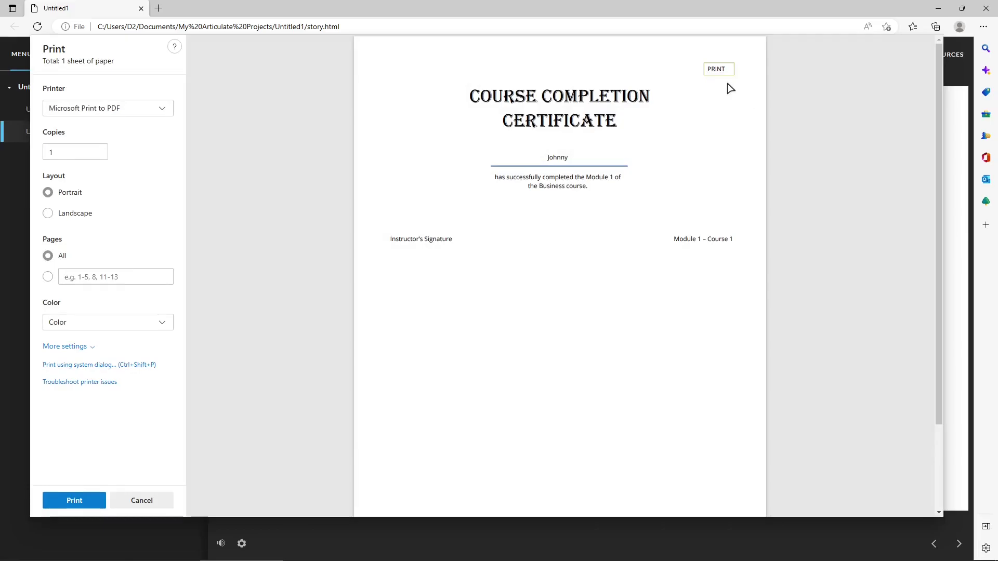
pyautogui.click(142, 500)
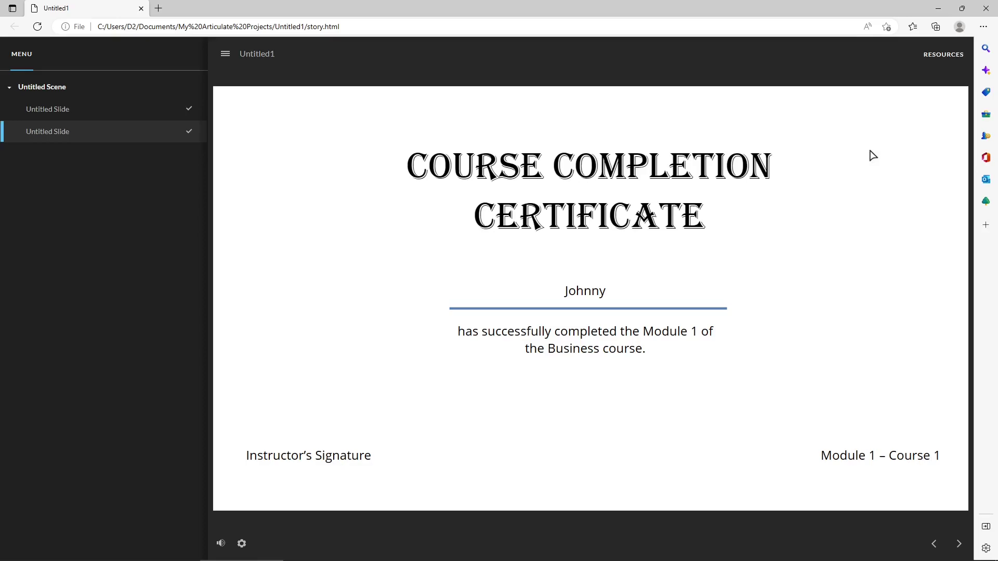
# Move the Print slide trigger below the Disabled-state trigger on the PRINT box
pyautogui.click(141, 9)
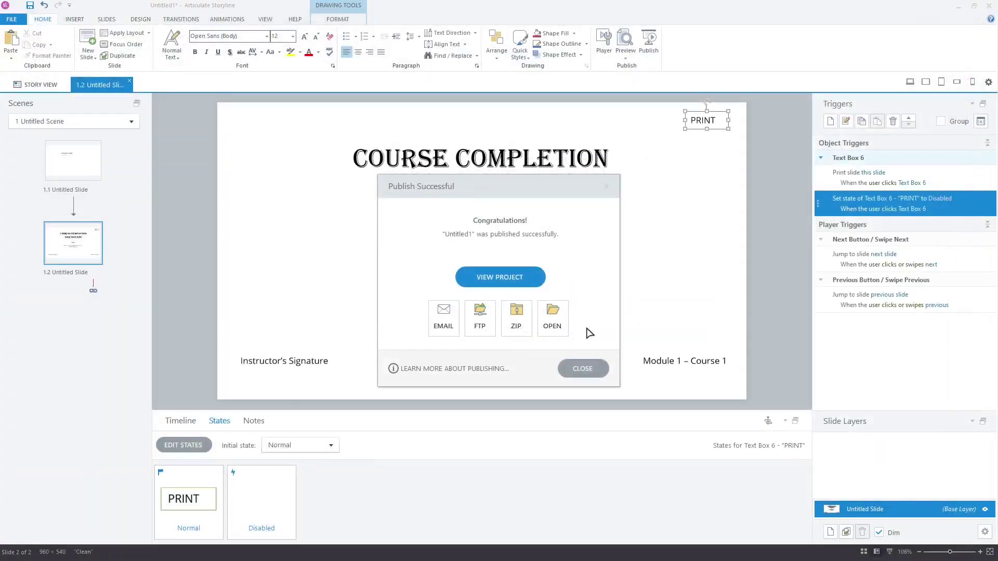
pyautogui.click(583, 368)
pyautogui.click(905, 177)
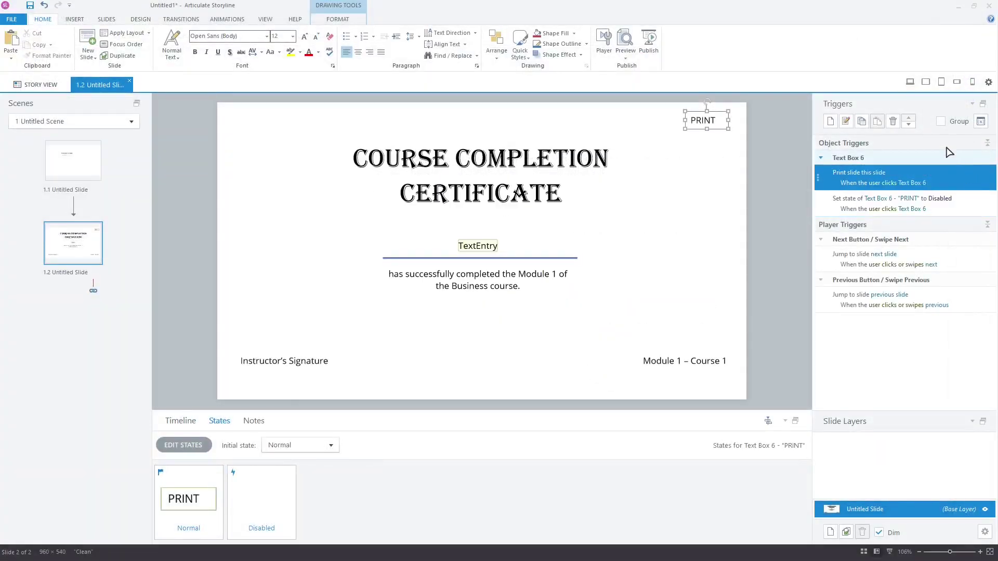
pyautogui.click(914, 125)
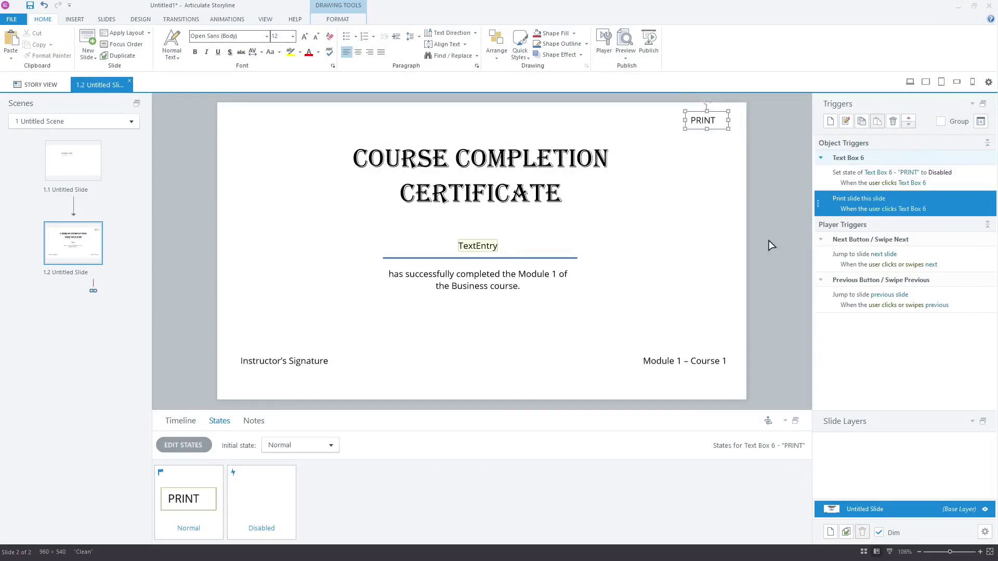
# Republish the course for the web, enter Johnny as the learner's name, and advance to the certificate
pyautogui.click(650, 50)
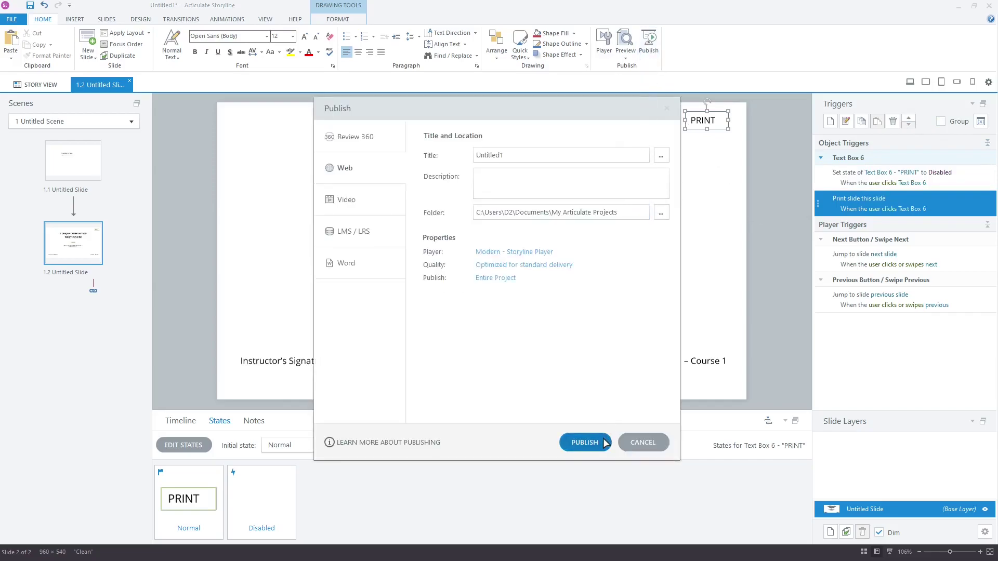
pyautogui.click(585, 442)
pyautogui.click(477, 278)
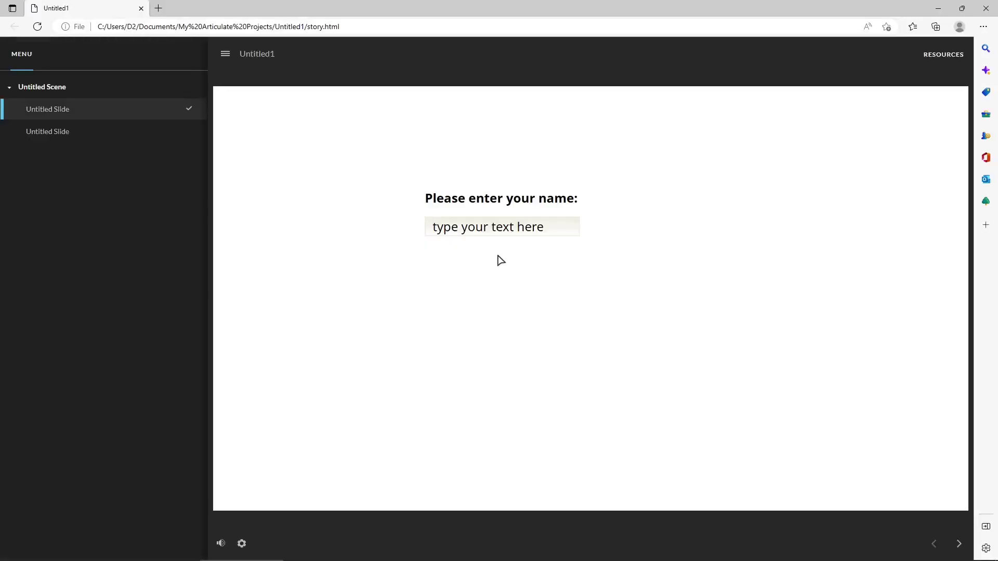
pyautogui.click(489, 226)
pyautogui.write('John')
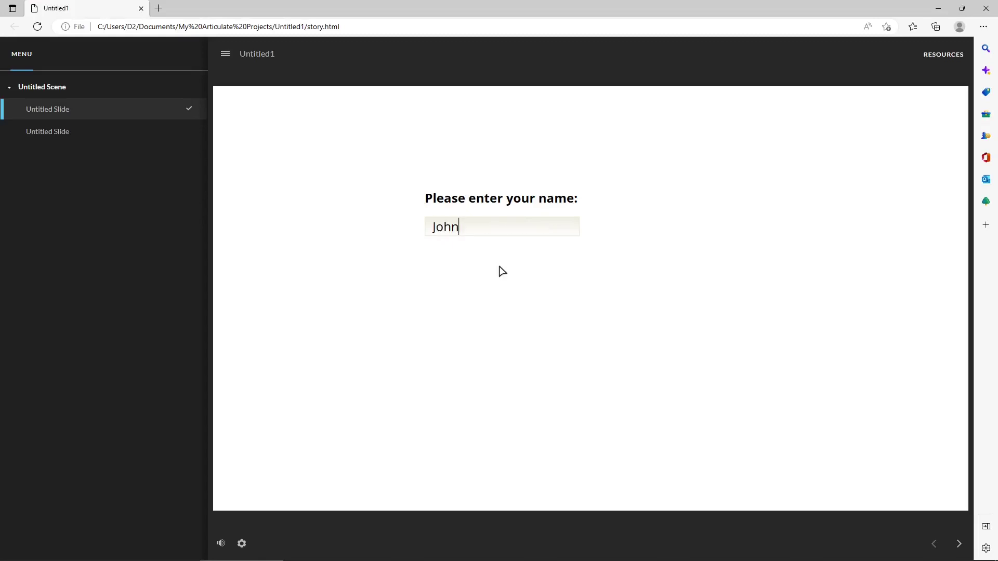
pyautogui.write('ny')
pyautogui.click(961, 543)
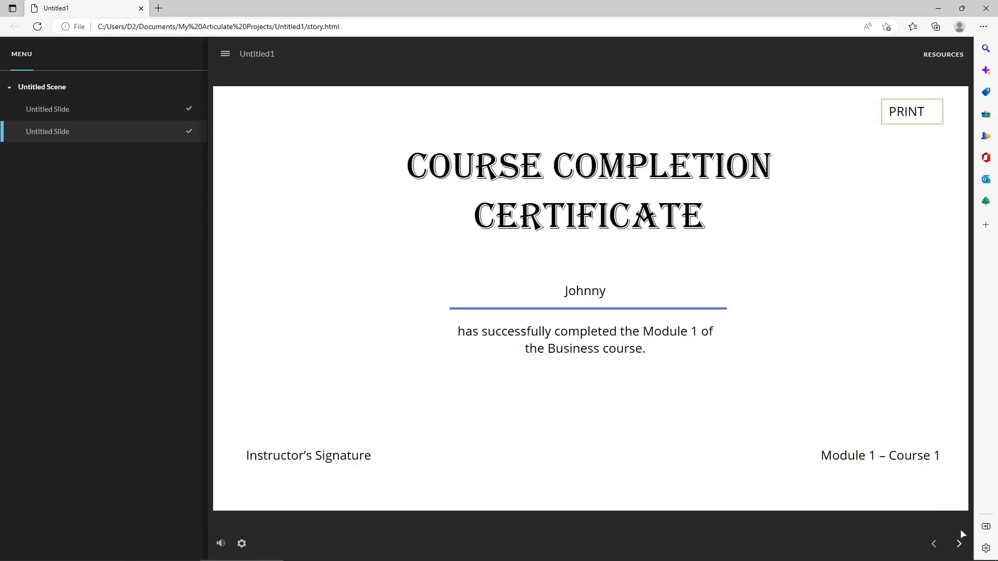
# Print Johnny's certificate from the PRINT button, opening Edge's print preview without the button
pyautogui.click(893, 113)
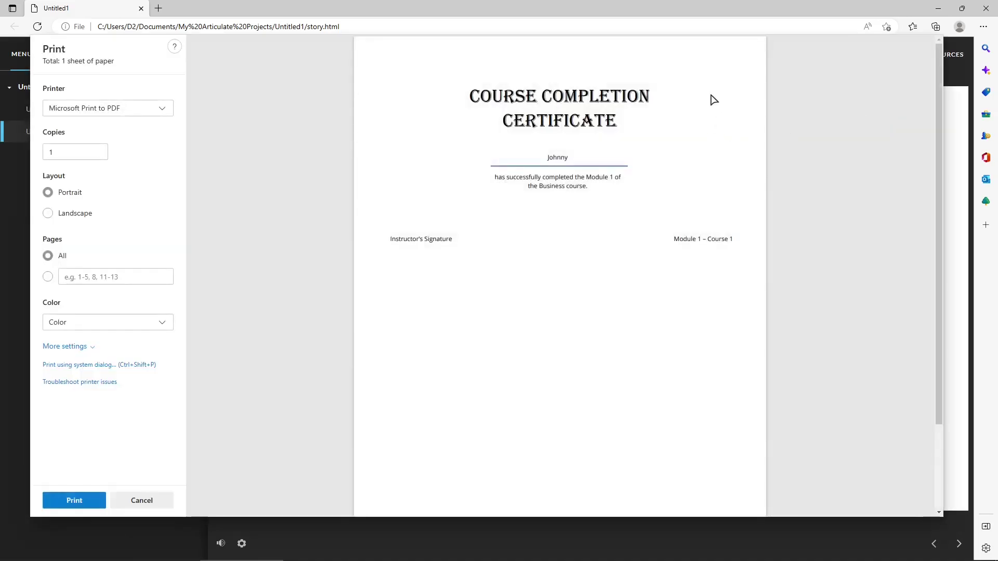